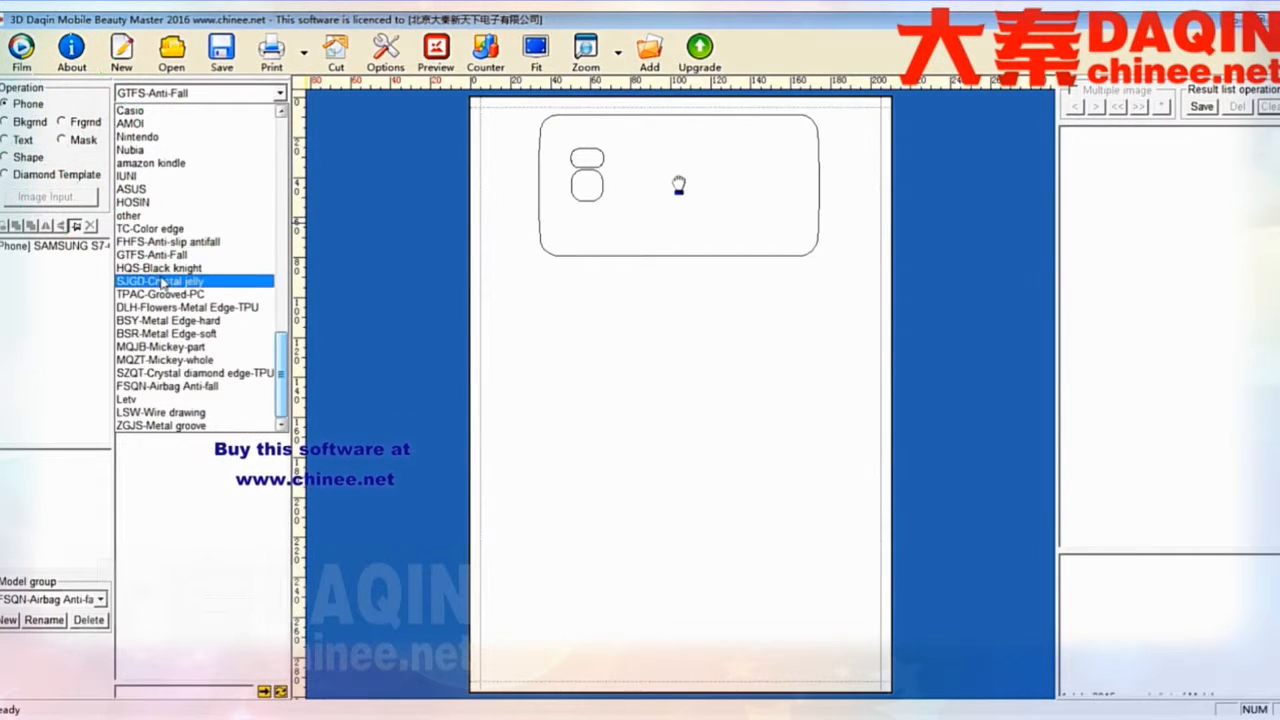
# - Add the IPHONE 6-DDFHFS002 outline from the FHFS-Anti-slip antifall group, rotate it 90° and place it below the Samsung outline
pyautogui.click(160, 243)
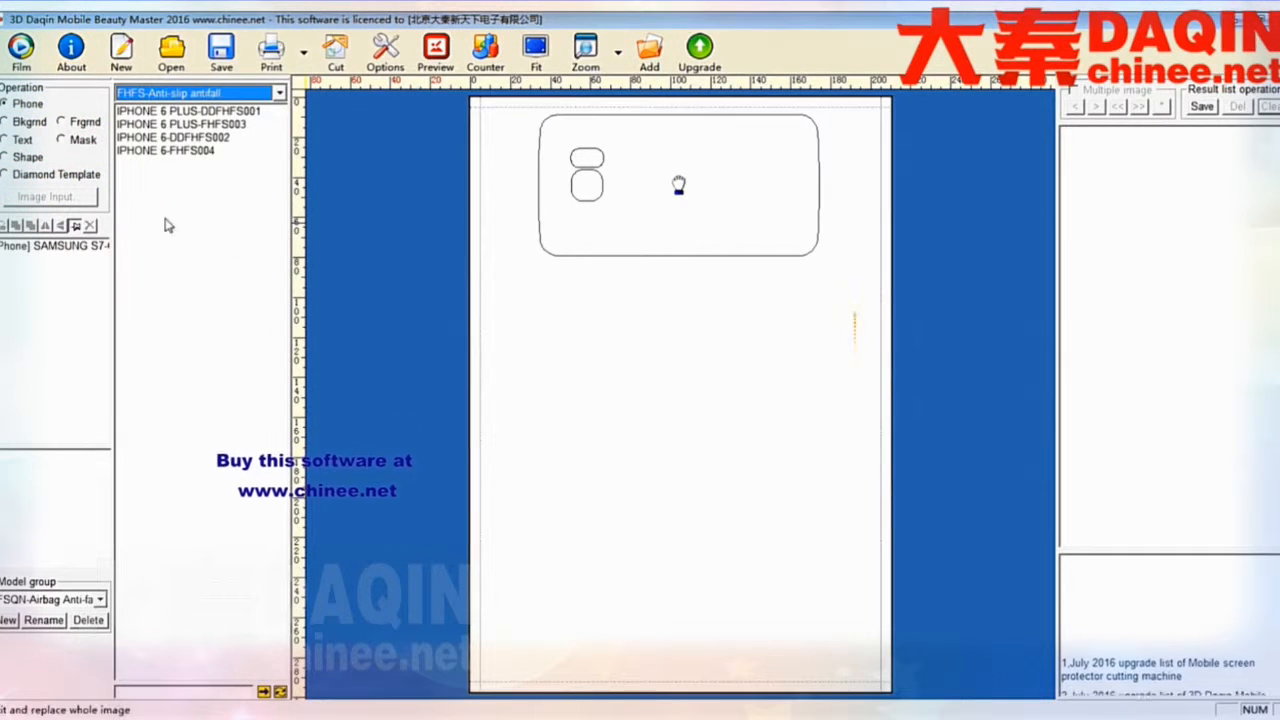
pyautogui.doubleClick(172, 142)
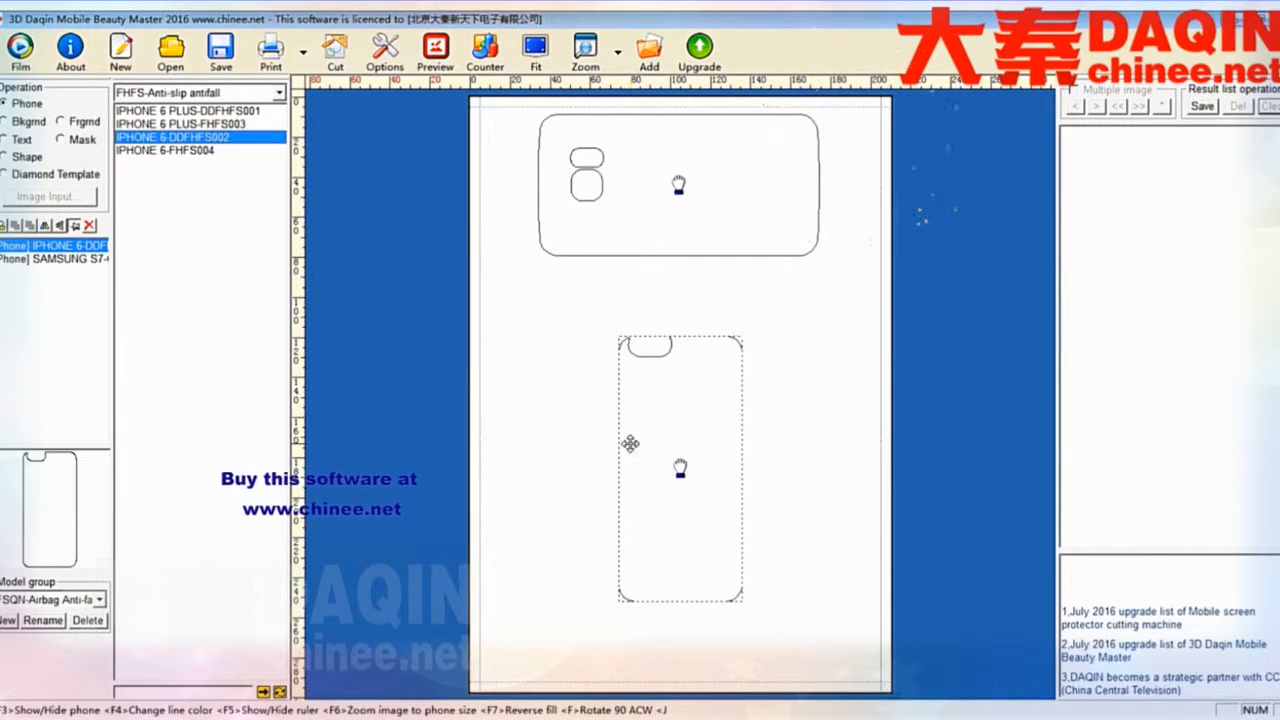
pyautogui.press('f')
pyautogui.moveTo(688, 495); pyautogui.dragTo(690, 342)
pyautogui.click(640, 429)
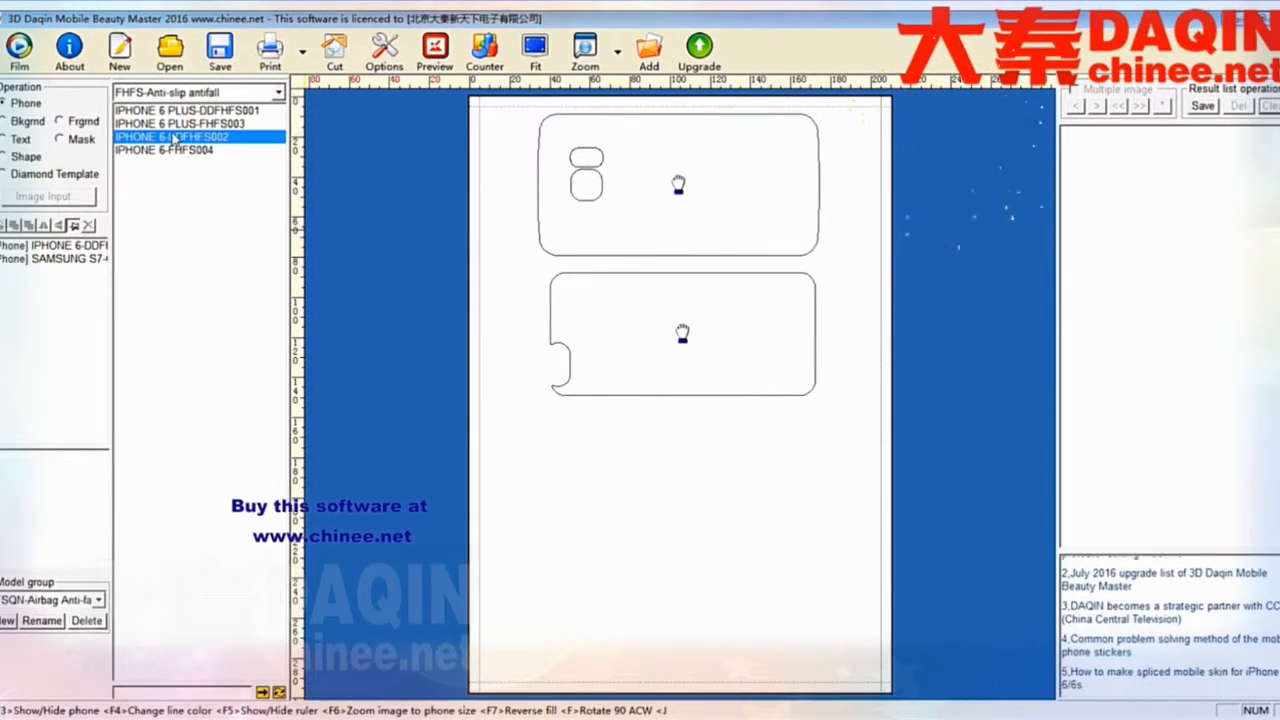
# - Add a second IPHONE 6-DDFHFS002 outline, rotate it 90° and place it at the bottom of the page
pyautogui.doubleClick(174, 140)
pyautogui.press('f')
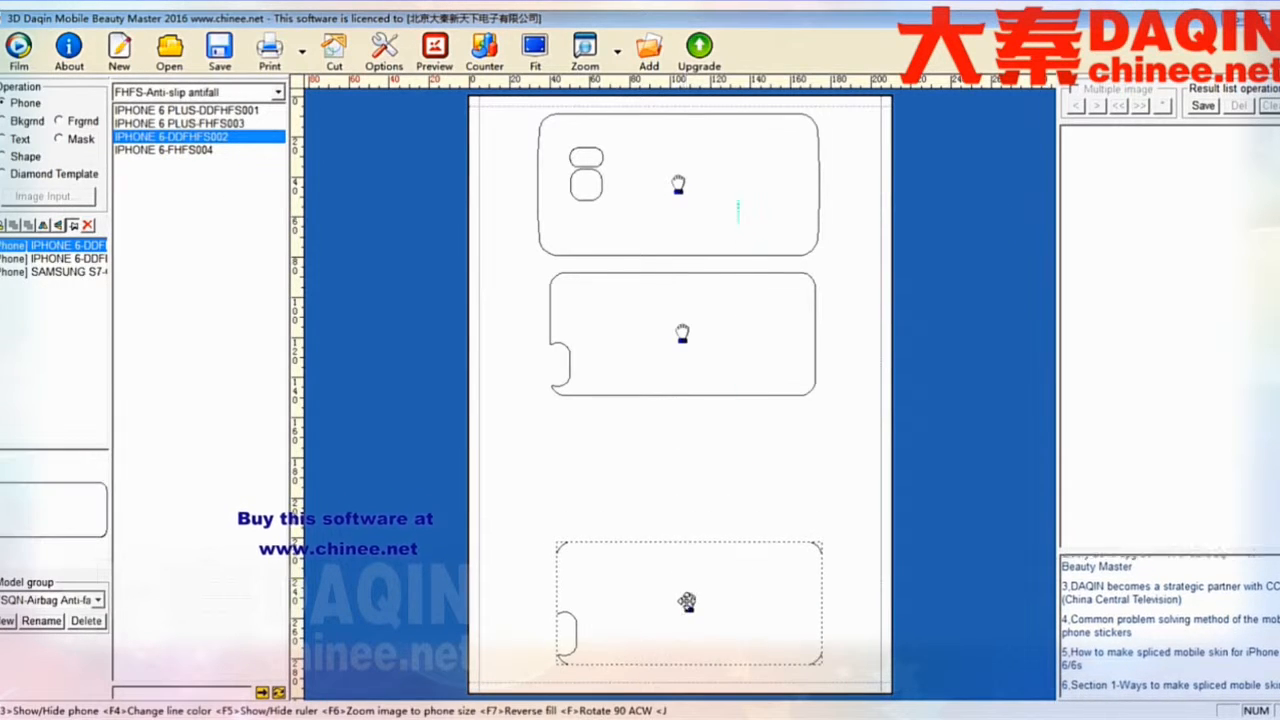
pyautogui.moveTo(687, 601); pyautogui.dragTo(687, 612)
pyautogui.click(664, 515)
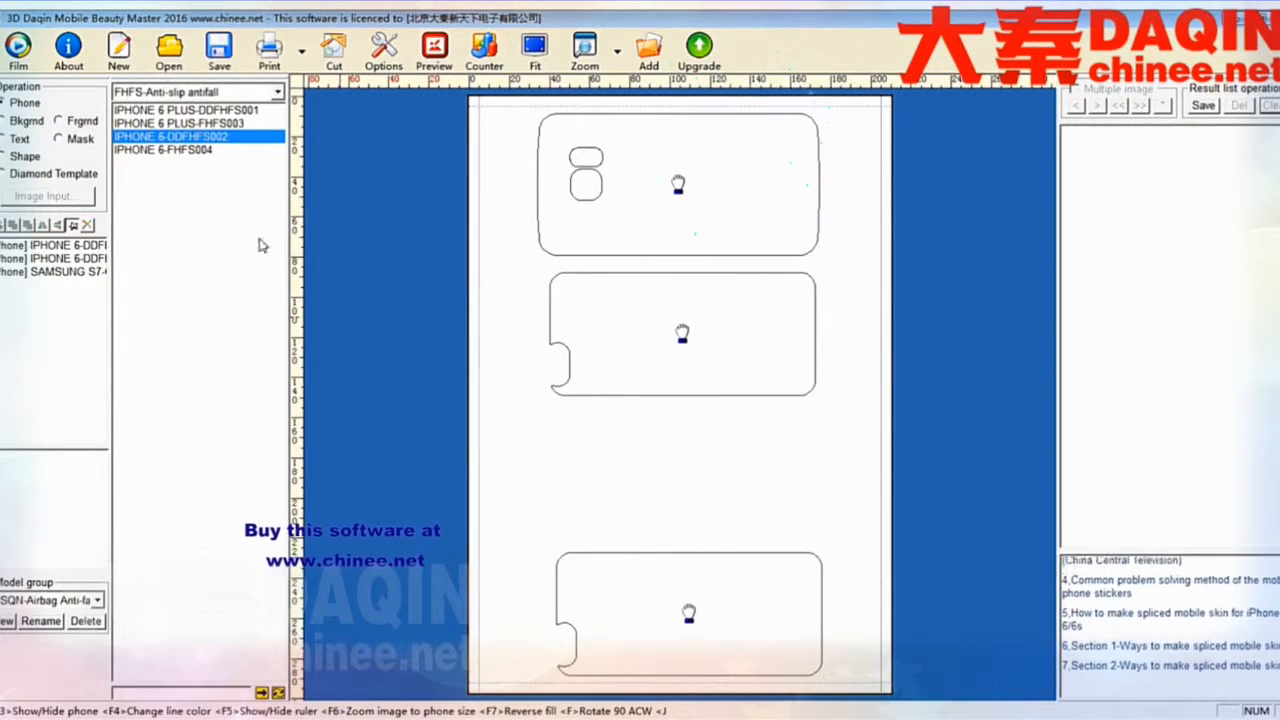
# - Add the IPHONE 6-GTFS003 outline from the GTFS-Anti-Fall group, place it in the third row and rotate it 90°
pyautogui.click(277, 91)
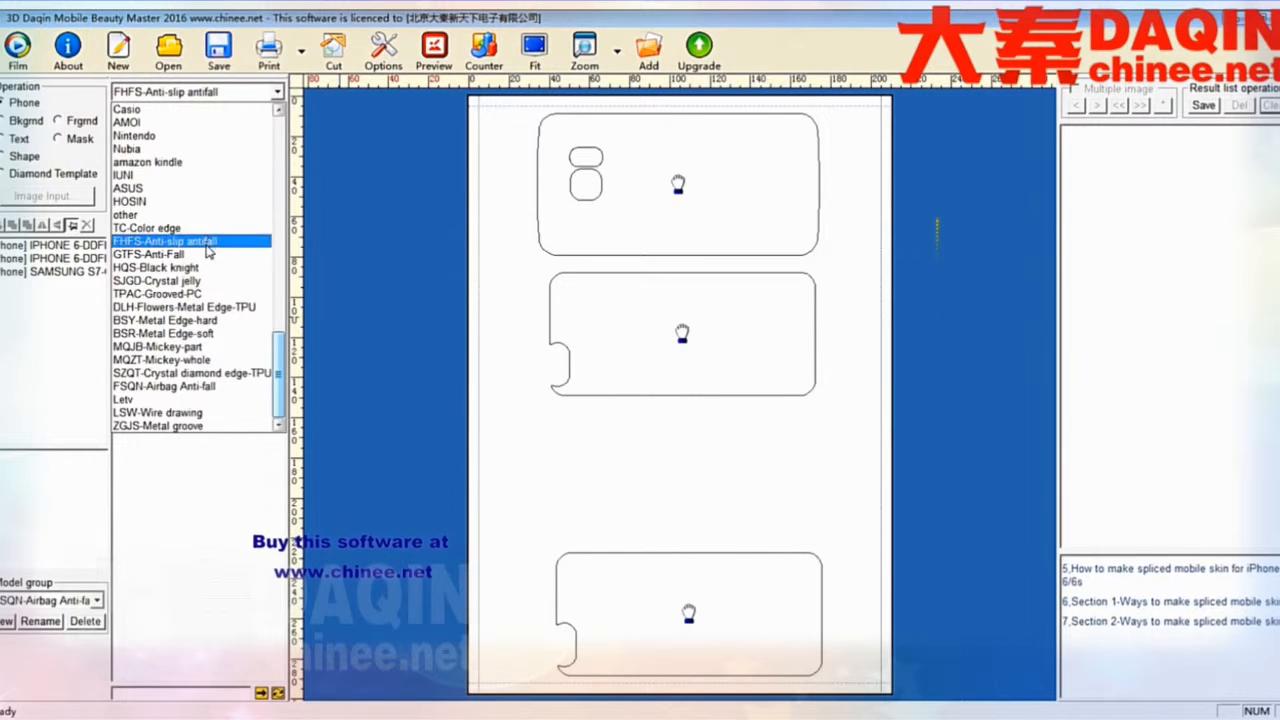
pyautogui.click(208, 254)
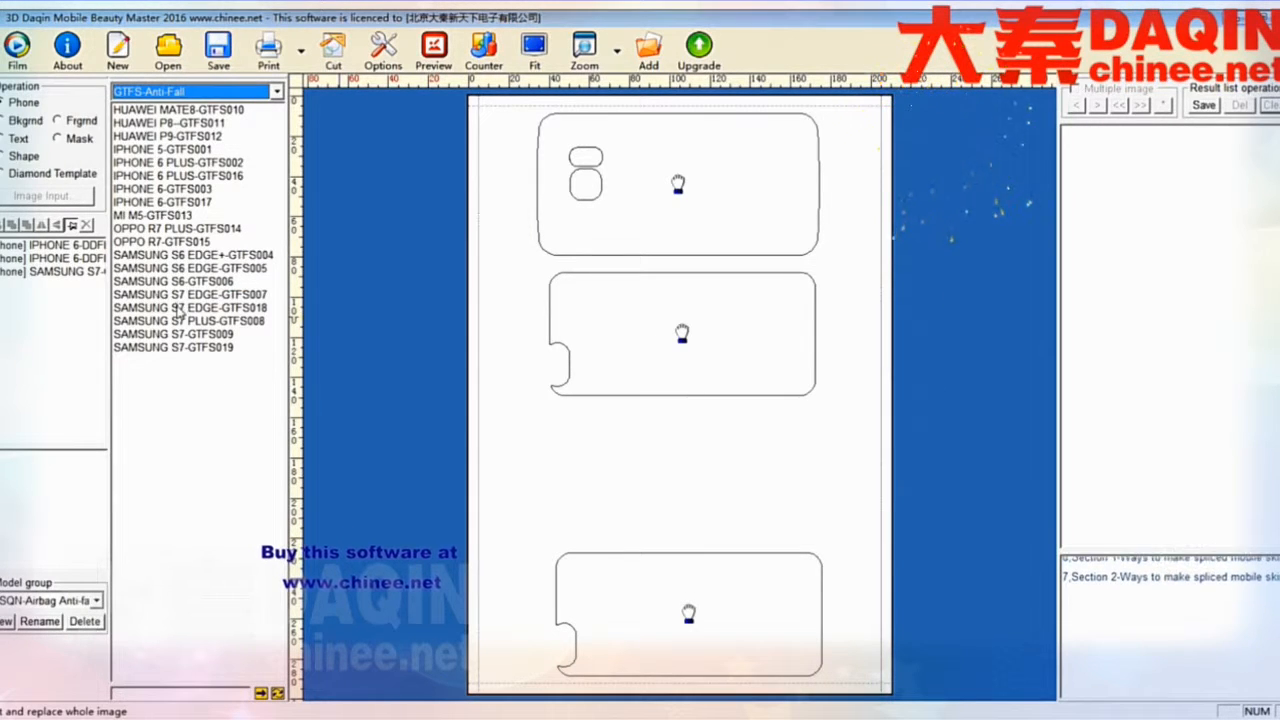
pyautogui.doubleClick(162, 188)
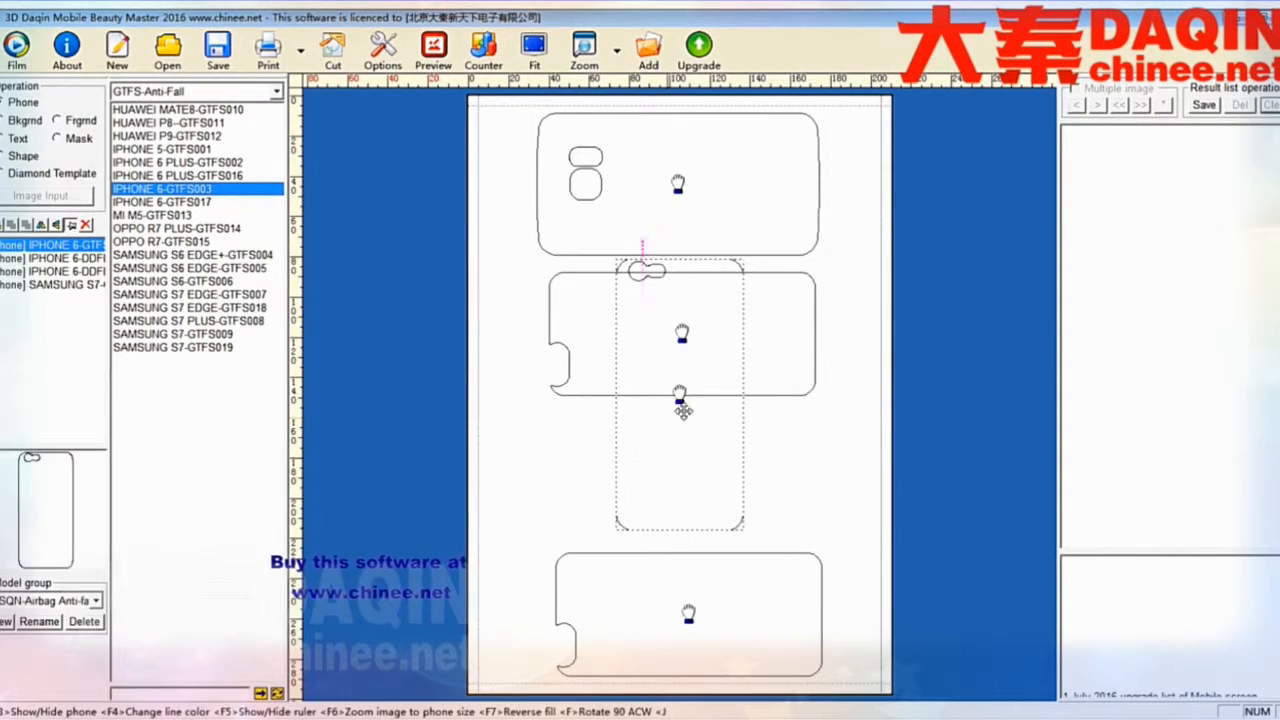
pyautogui.moveTo(669, 389); pyautogui.dragTo(674, 469)
pyautogui.press('f')
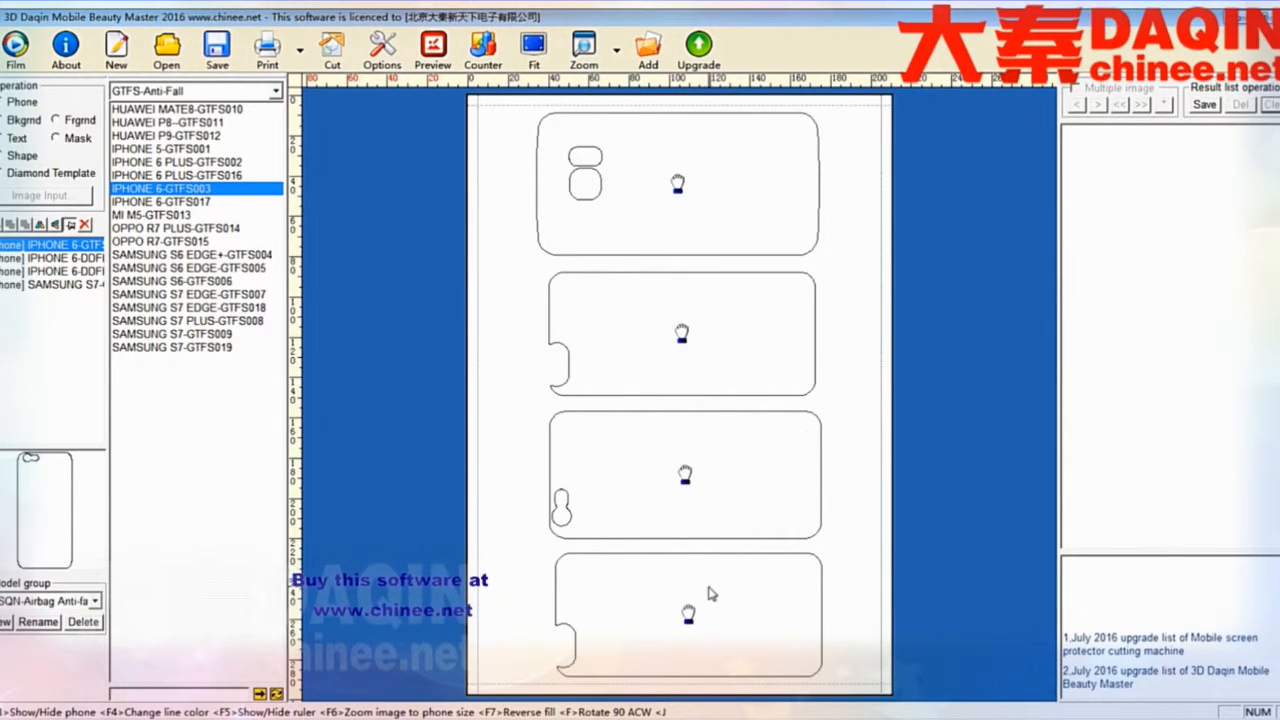
# - Nudge the bottom and top phone outlines so the four outlines line up on the page
pyautogui.click(687, 622)
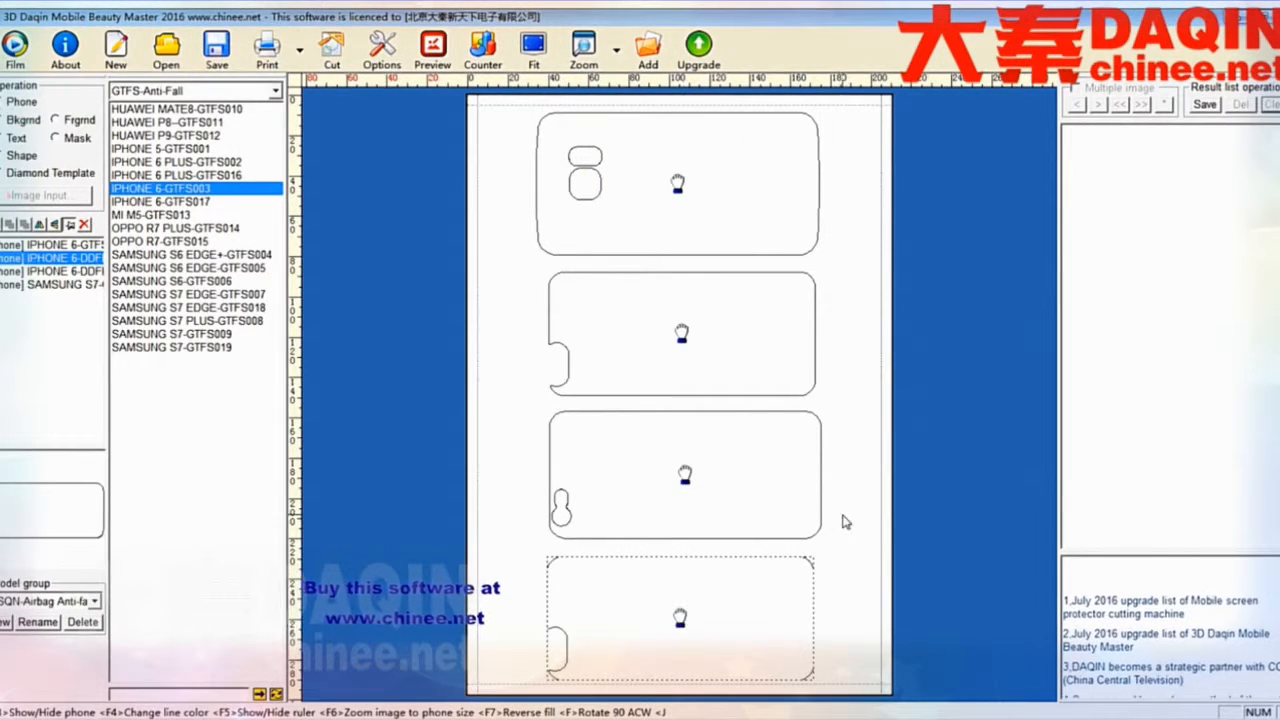
pyautogui.moveTo(674, 182); pyautogui.dragTo(681, 190)
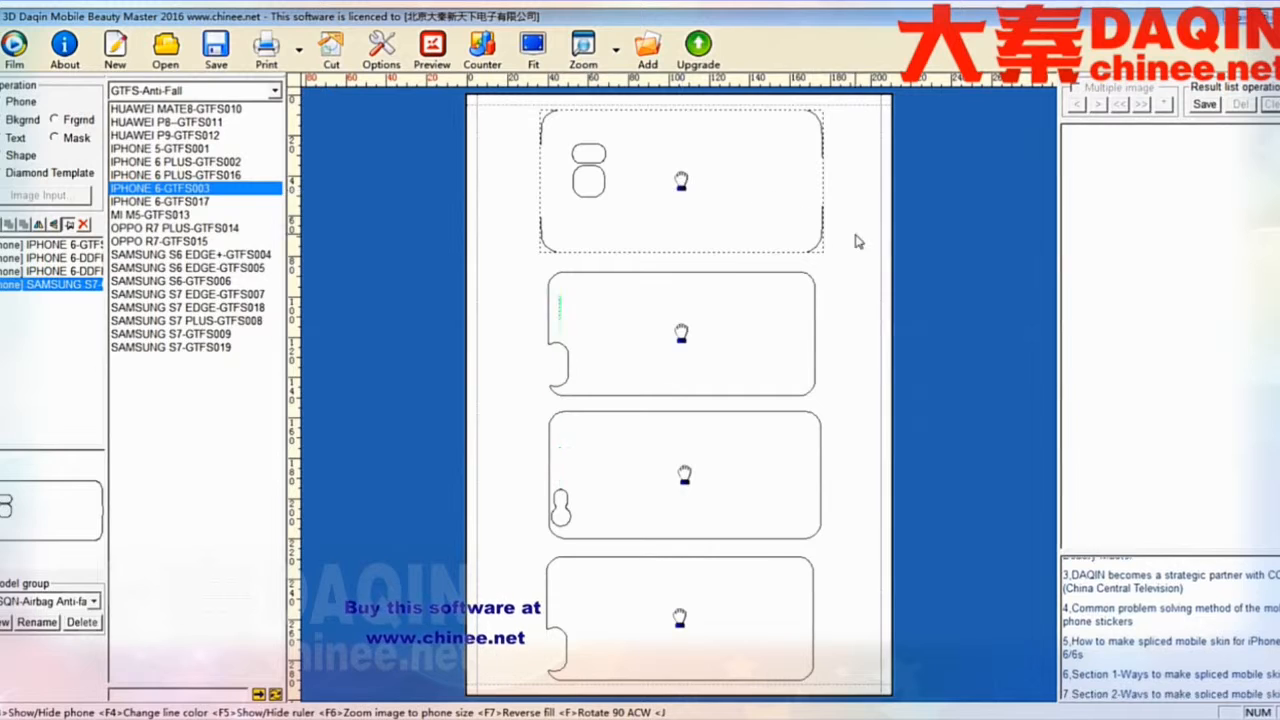
pyautogui.click(706, 337)
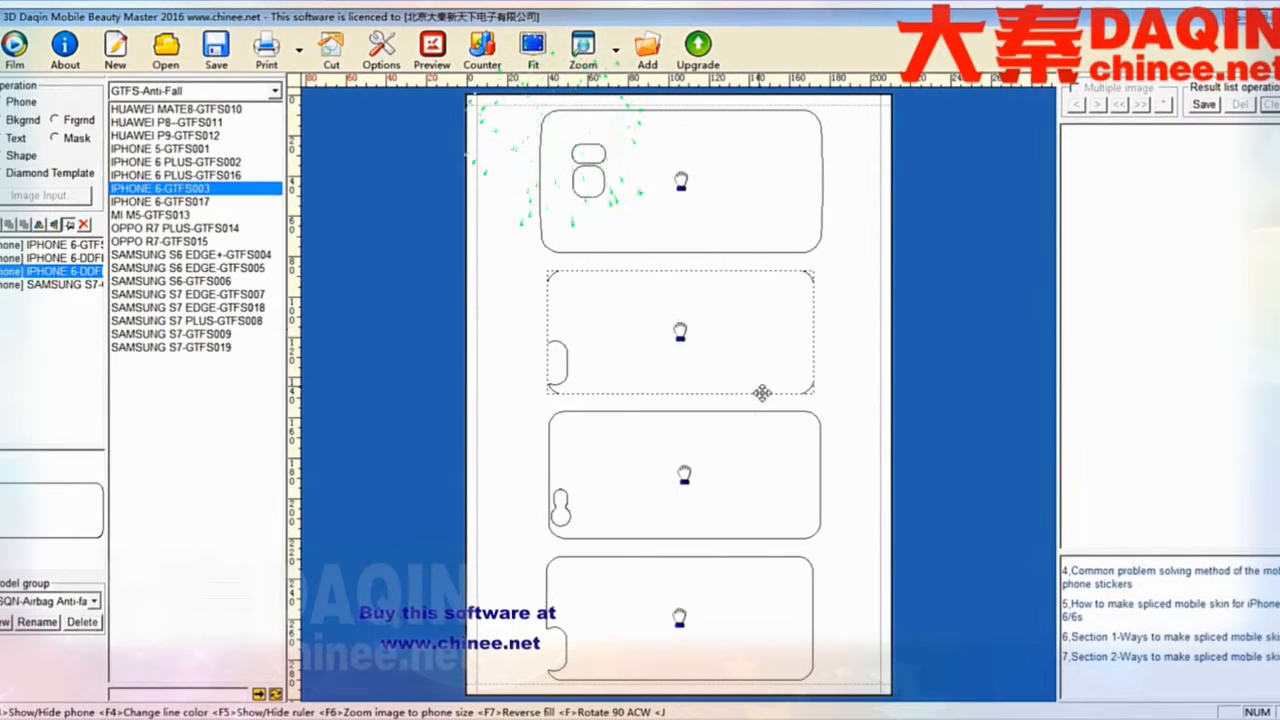
pyautogui.click(706, 466)
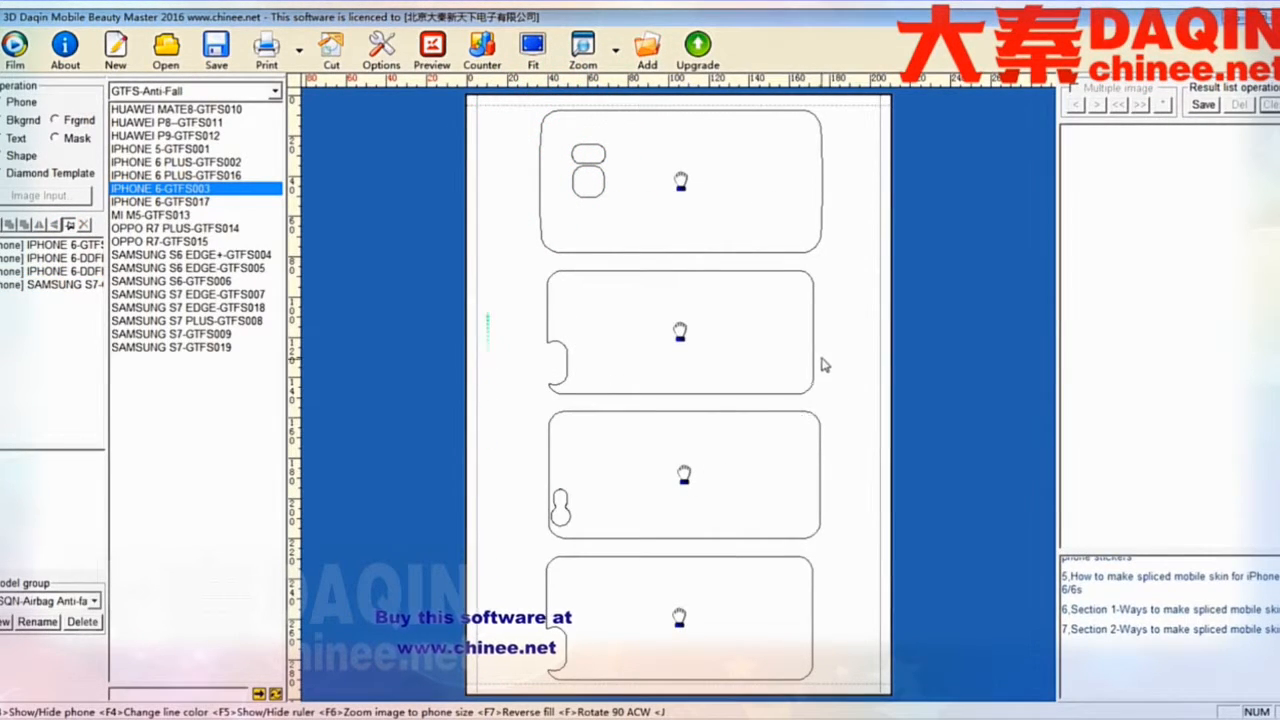
# - Switch to background mode and import the image sy_66814343466.jpg into the image processor
pyautogui.click(17, 121)
pyautogui.click(24, 196)
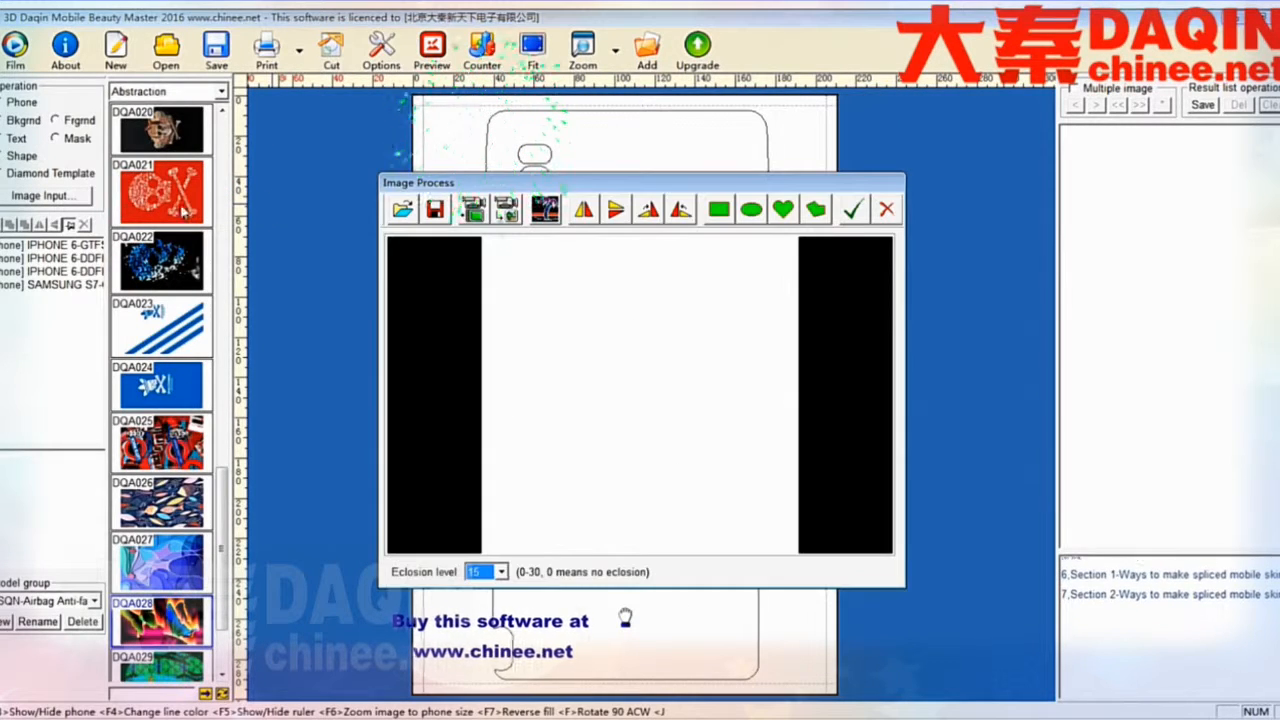
pyautogui.click(405, 208)
pyautogui.scroll(-5, 790, 275)
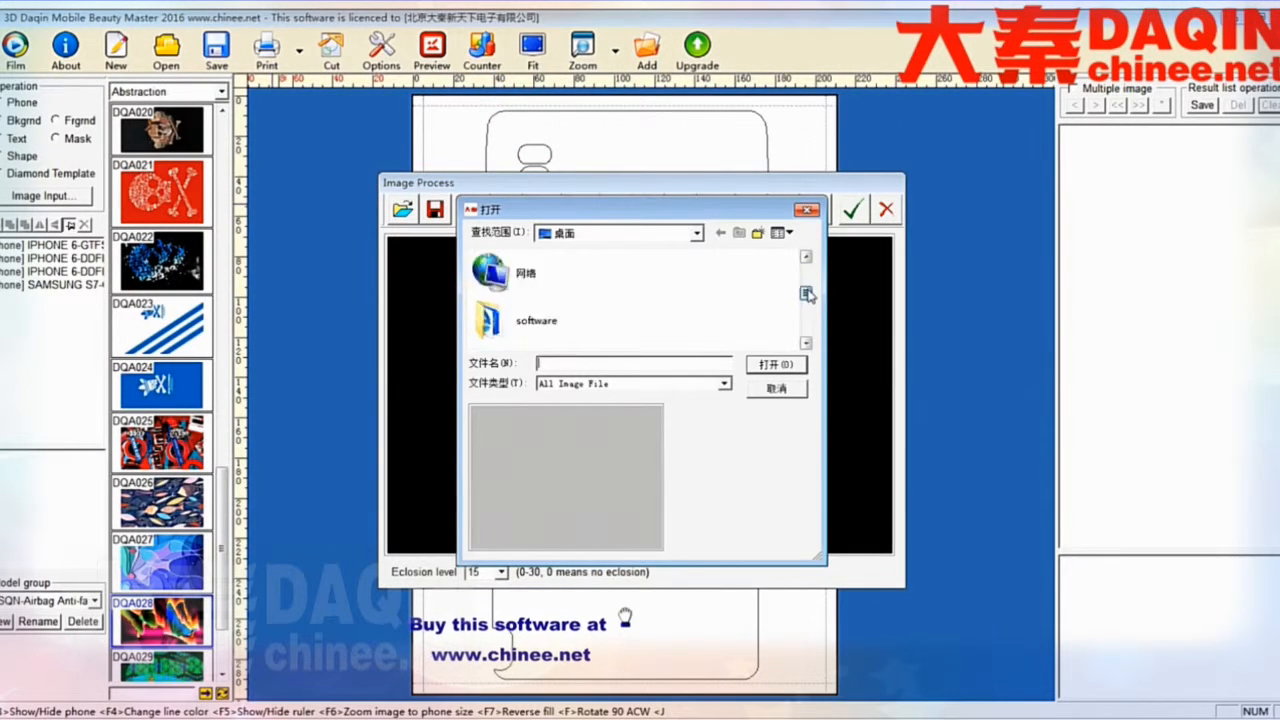
pyautogui.click(553, 280)
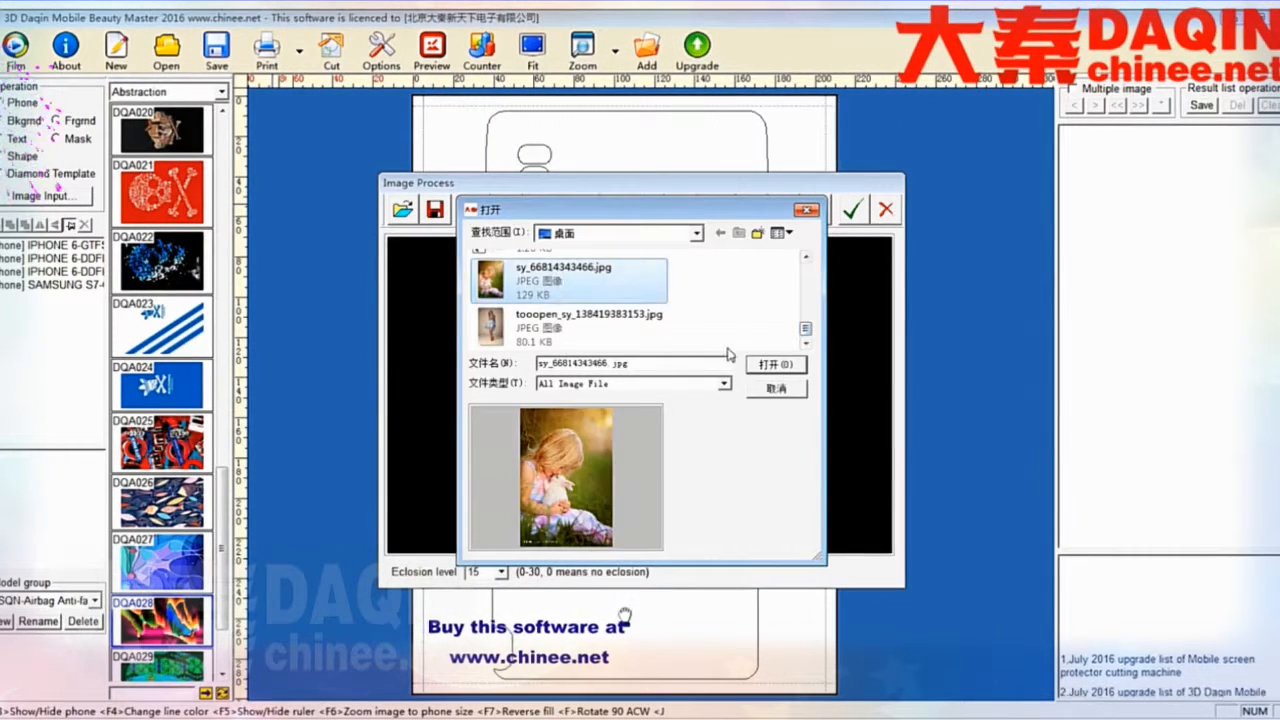
pyautogui.click(759, 366)
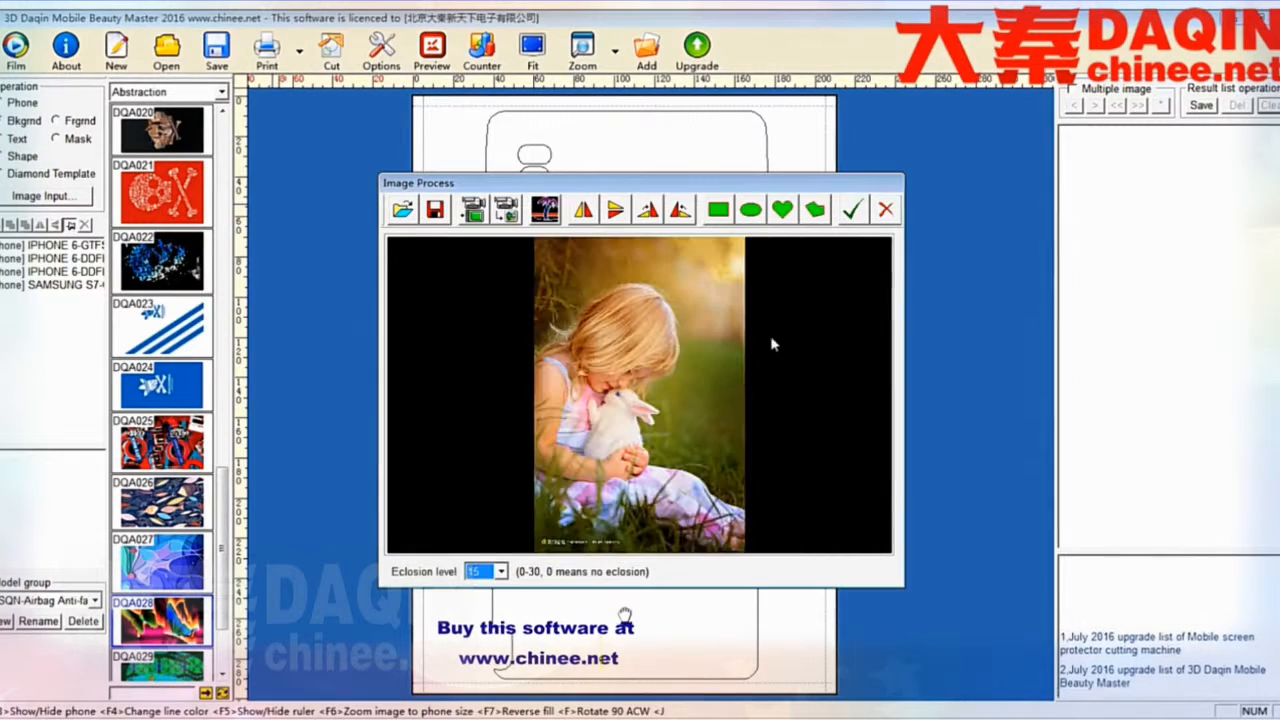
# - Rotate the image, enlarge the rectangular crop frame to cover most of the picture, and apply it
pyautogui.click(680, 210)
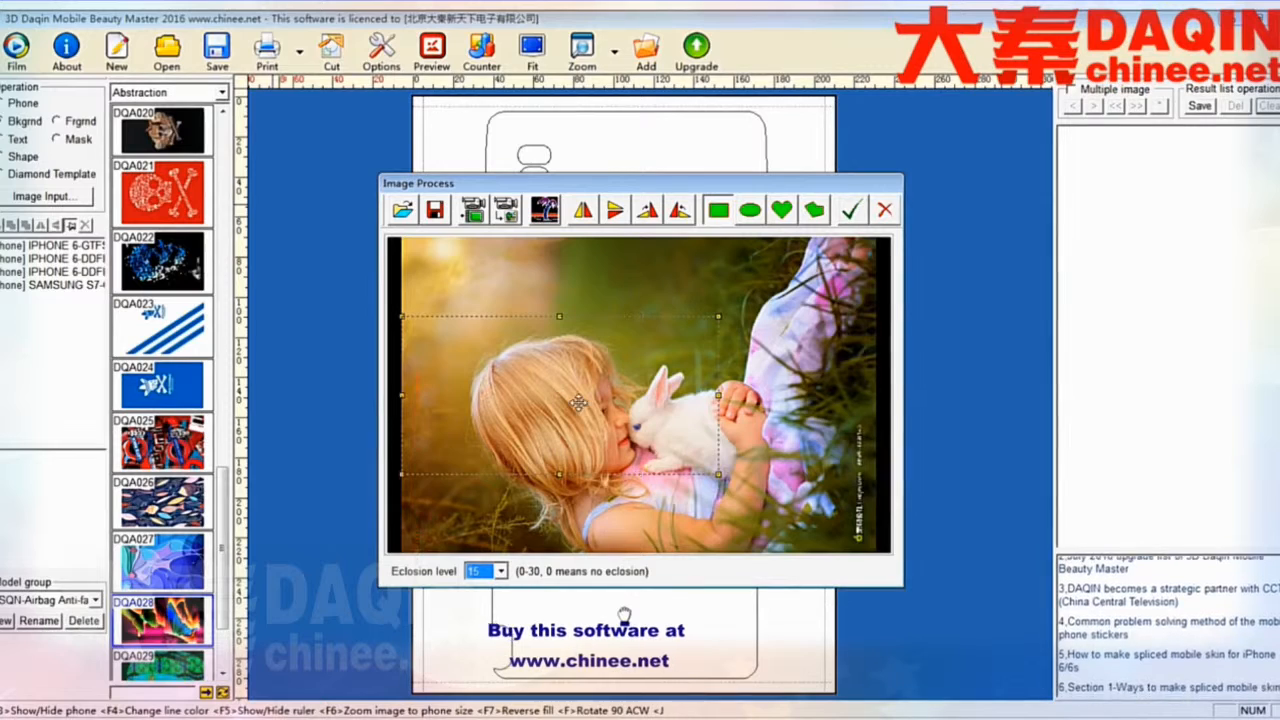
pyautogui.moveTo(720, 395); pyautogui.dragTo(868, 415)
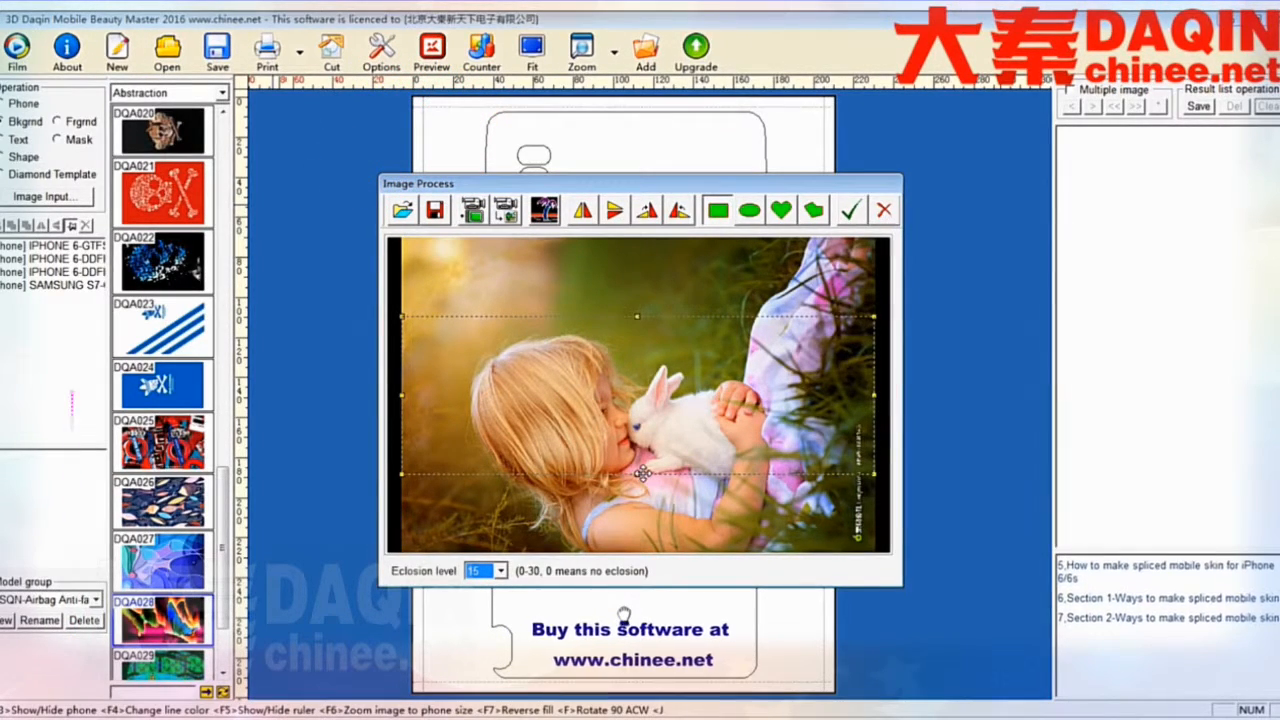
pyautogui.moveTo(637, 476); pyautogui.dragTo(637, 546)
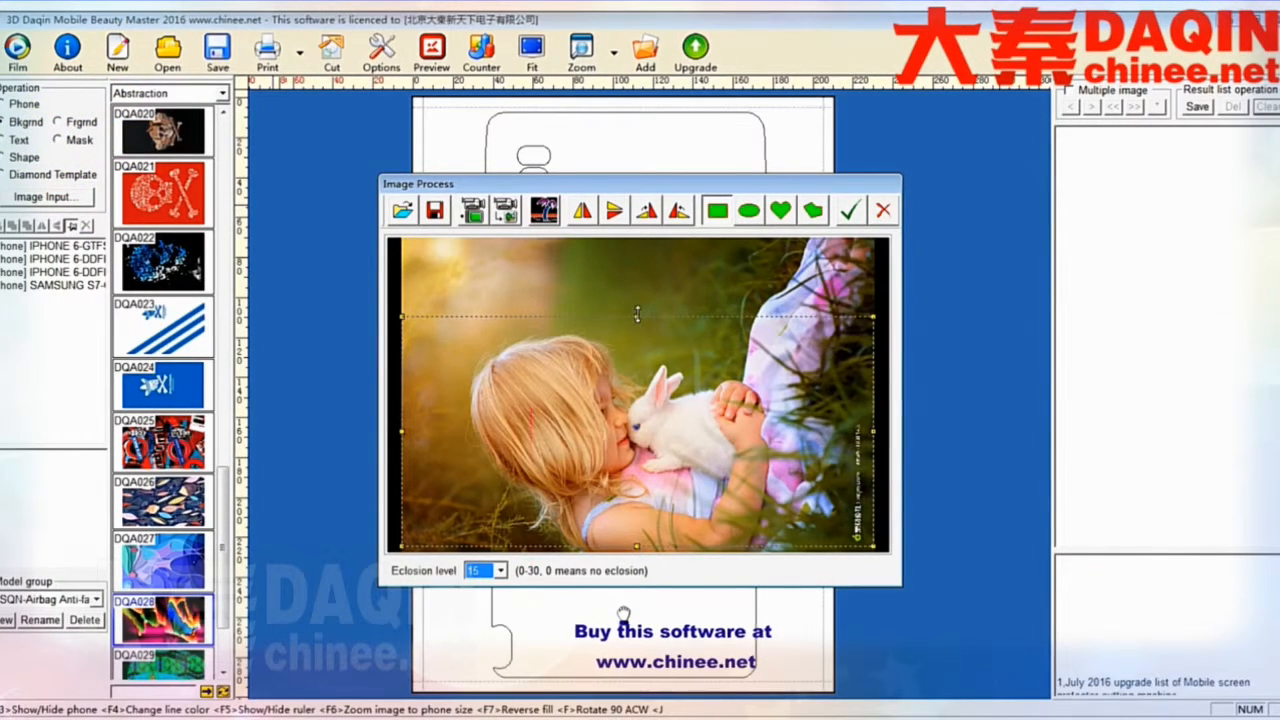
pyautogui.moveTo(637, 317); pyautogui.dragTo(640, 311)
pyautogui.moveTo(617, 365); pyautogui.dragTo(619, 361)
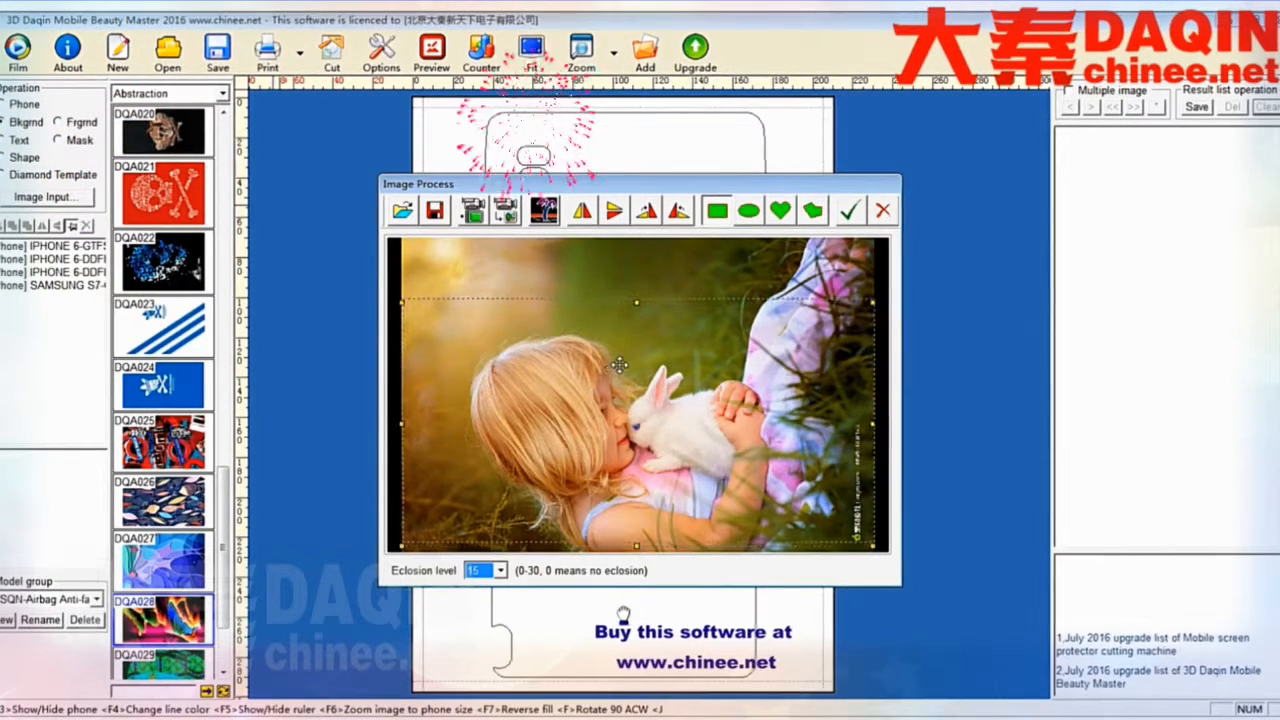
pyautogui.click(849, 210)
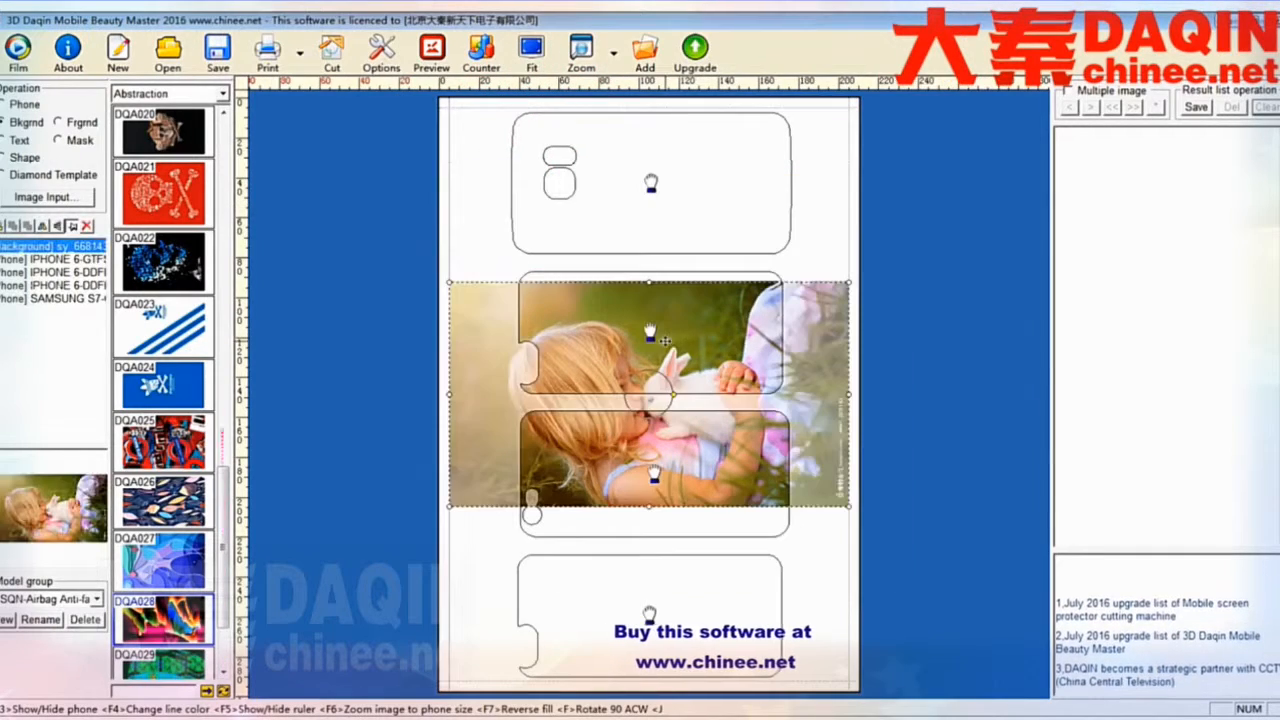
# - Move the background image onto the top Samsung outline, zoom it to the phone size and trim its width to fit
pyautogui.moveTo(655, 178); pyautogui.dragTo(667, 167)
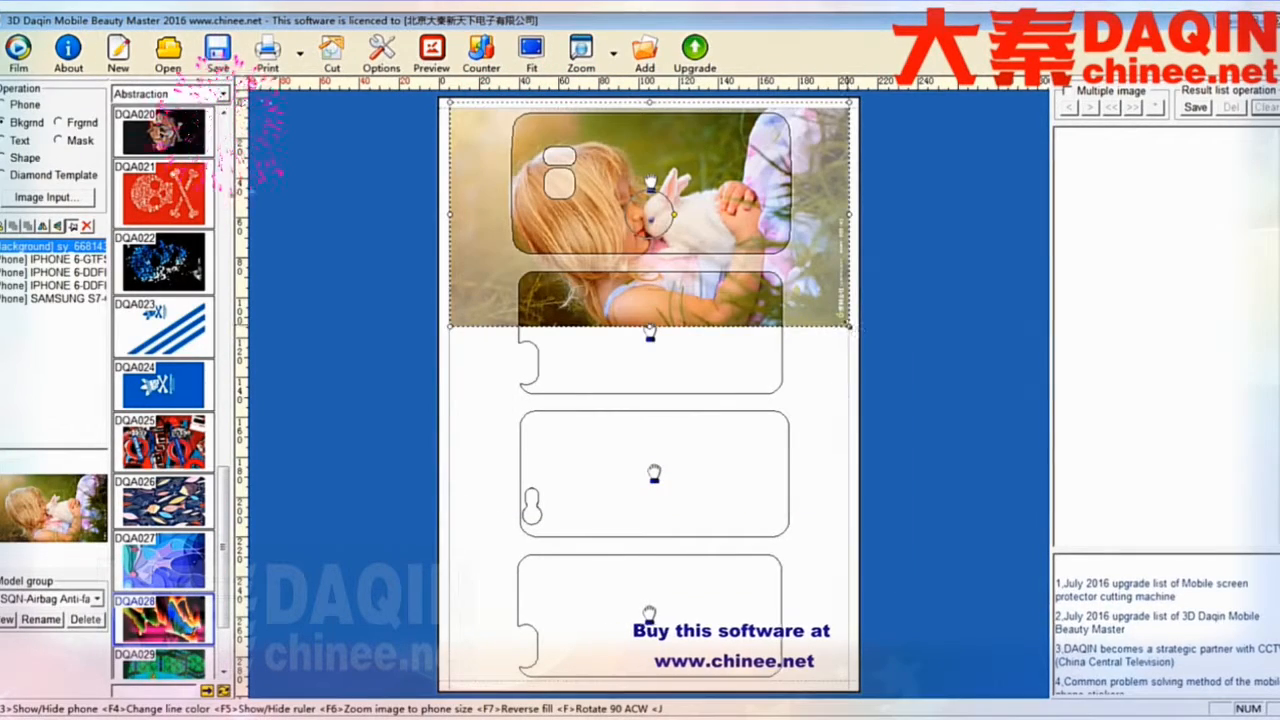
pyautogui.press('F6')
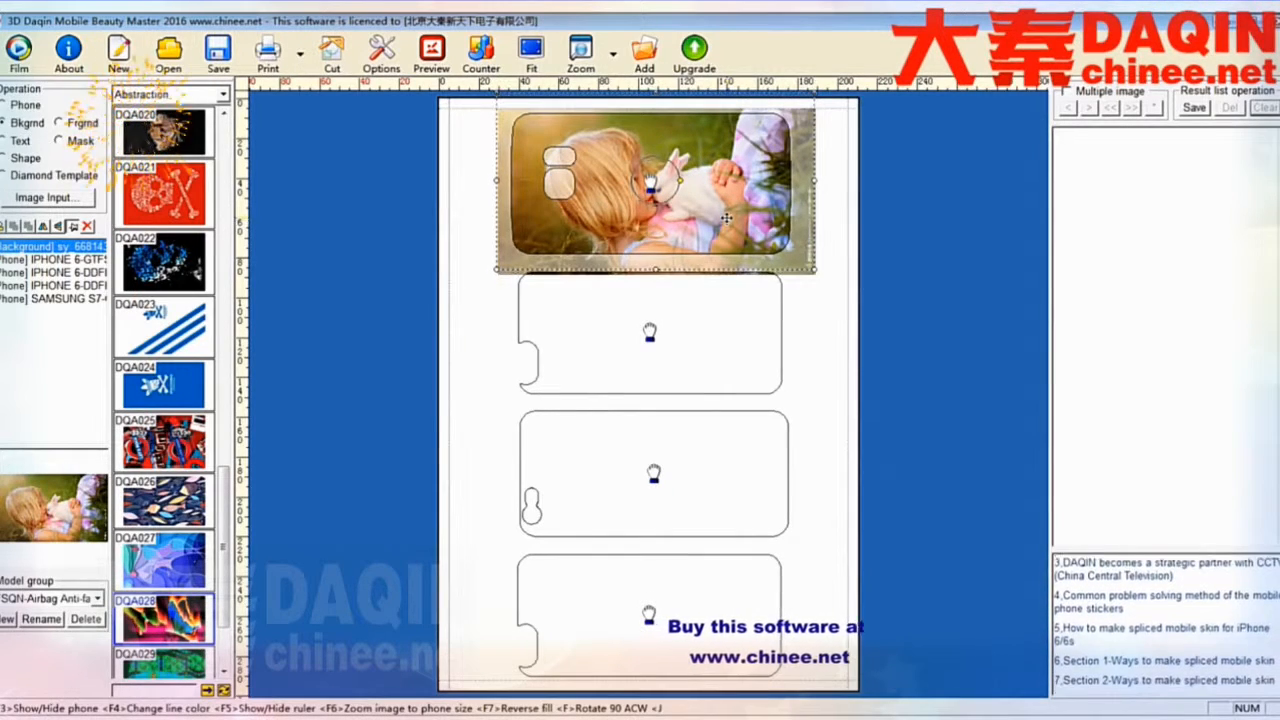
pyautogui.moveTo(732, 232); pyautogui.dragTo(732, 228)
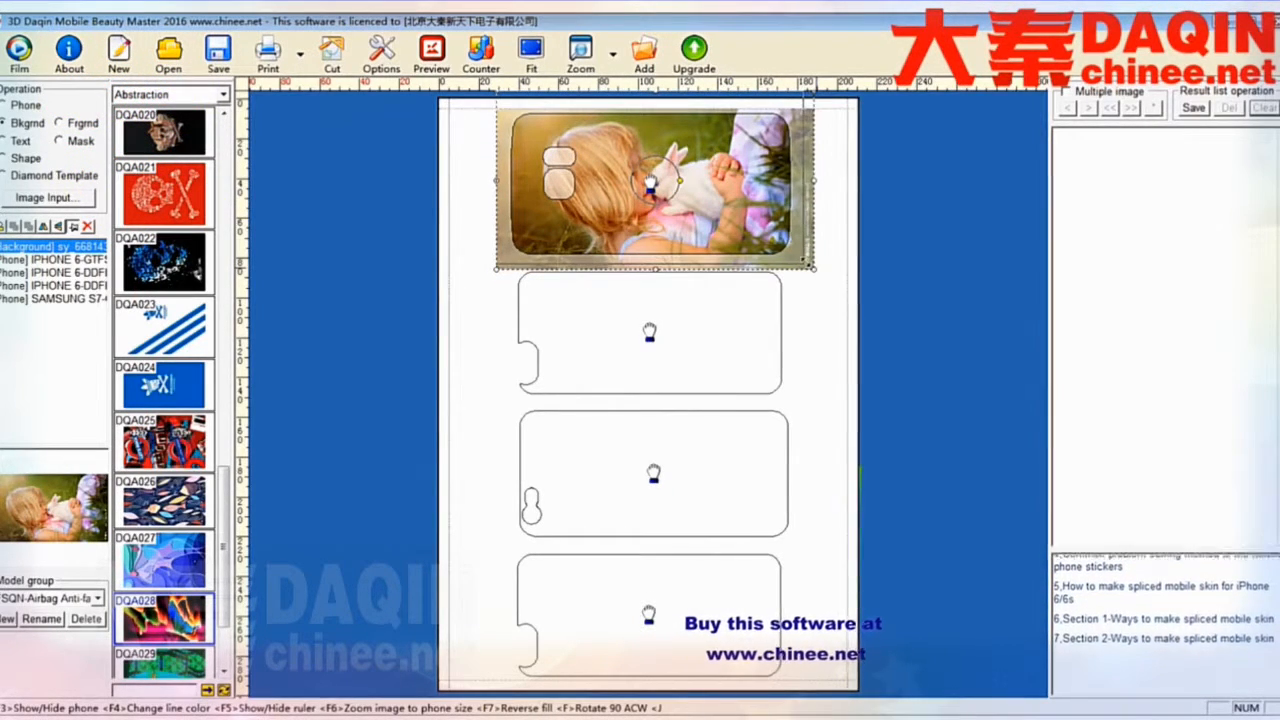
pyautogui.moveTo(806, 262); pyautogui.dragTo(767, 253)
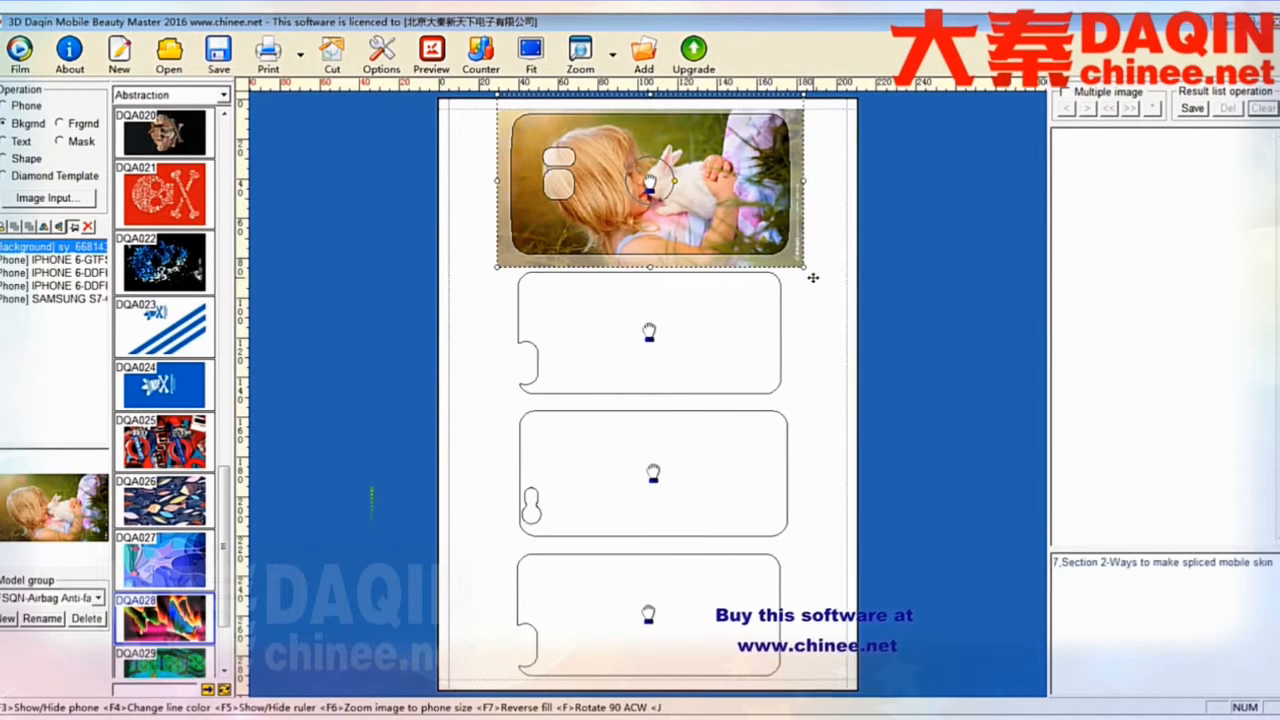
pyautogui.click(769, 300)
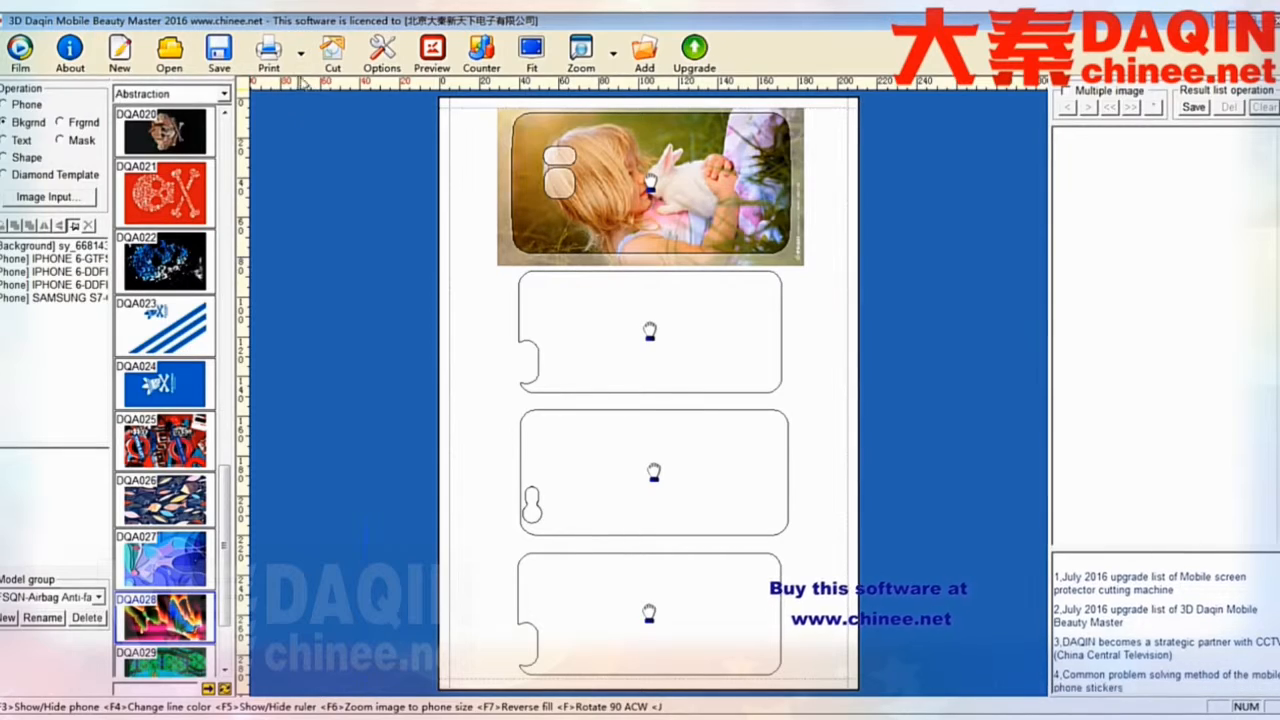
# - Import a second background image, tooopen_sy_138419383153.jpg, into the image processor
pyautogui.click(50, 201)
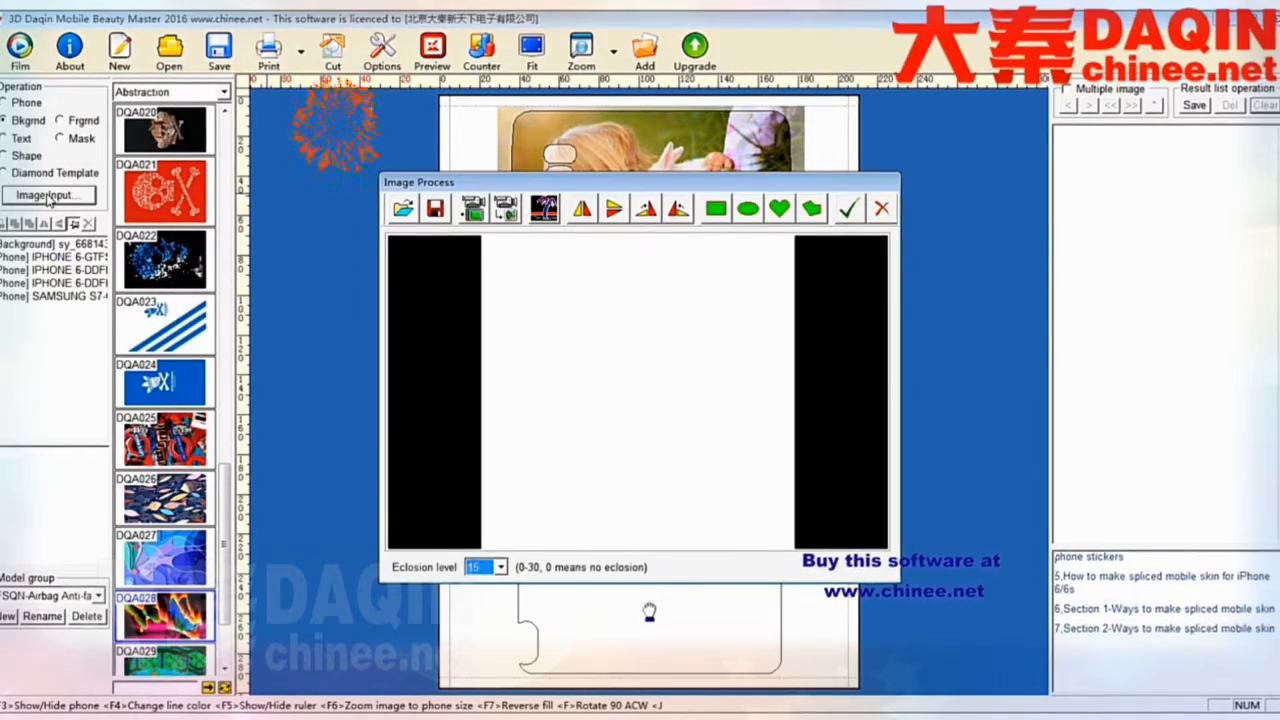
pyautogui.click(402, 208)
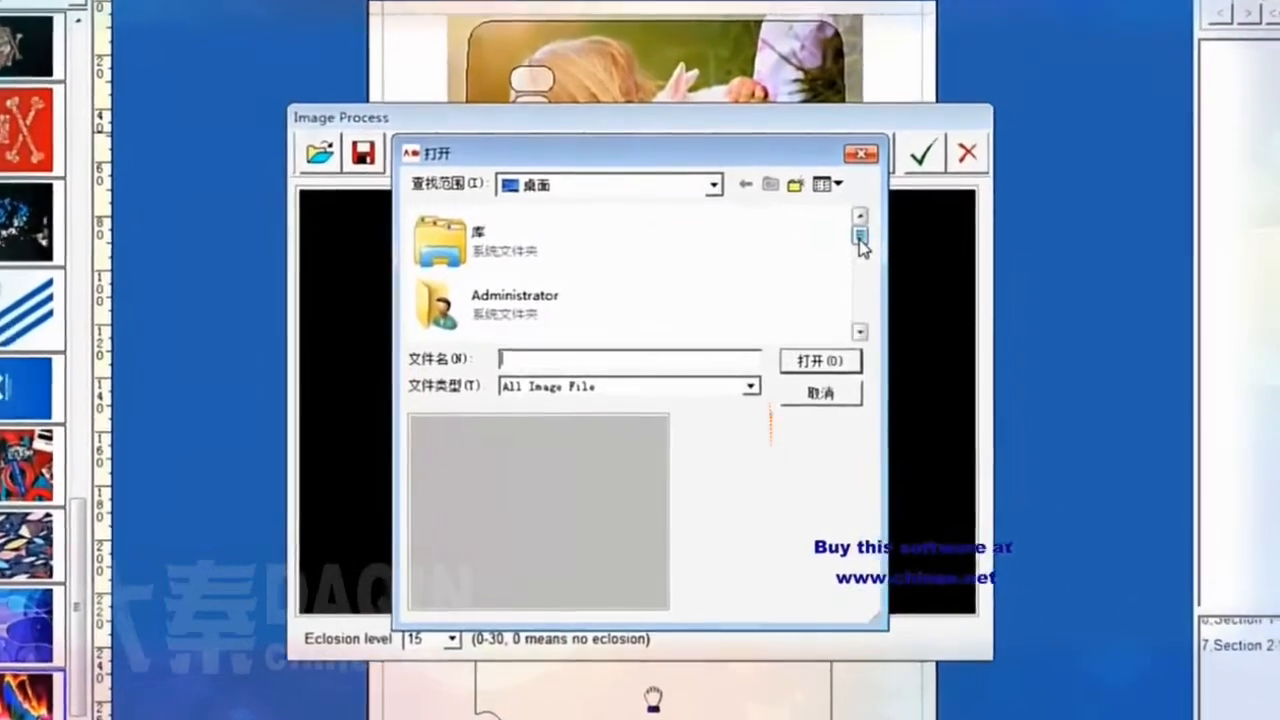
pyautogui.moveTo(797, 267); pyautogui.dragTo(802, 289)
pyautogui.moveTo(885, 245); pyautogui.dragTo(900, 310)
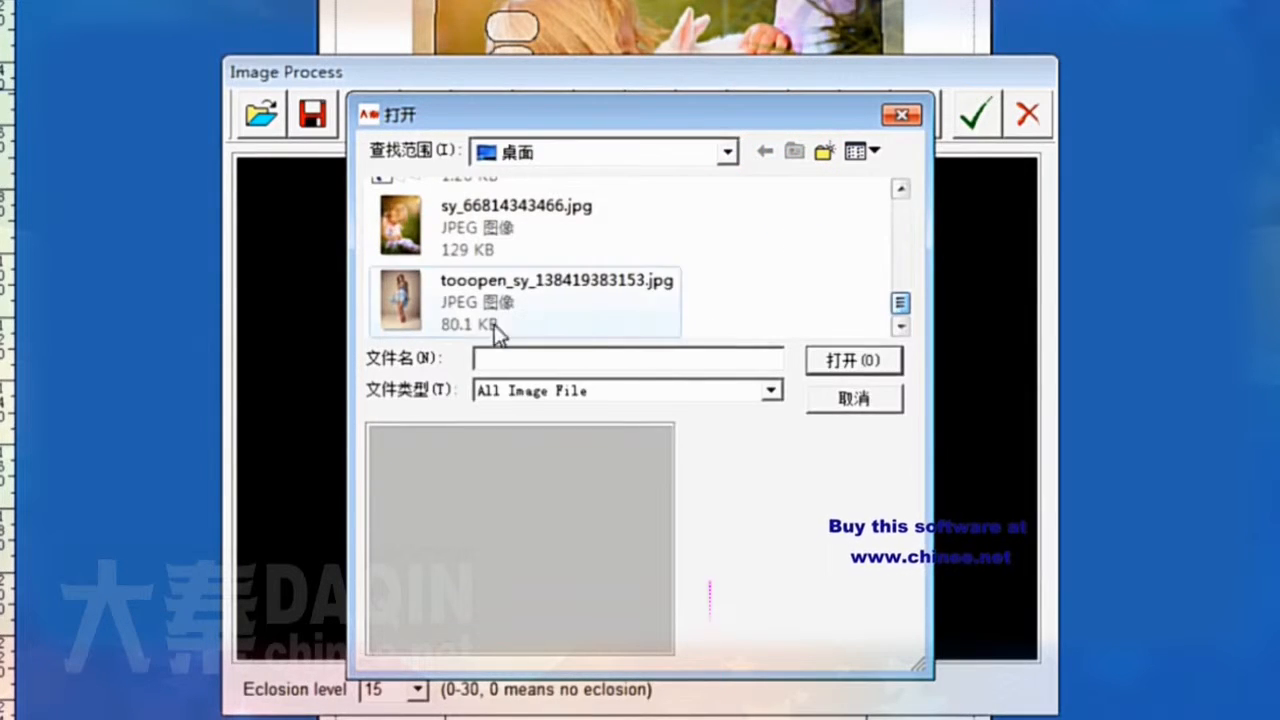
pyautogui.click(466, 314)
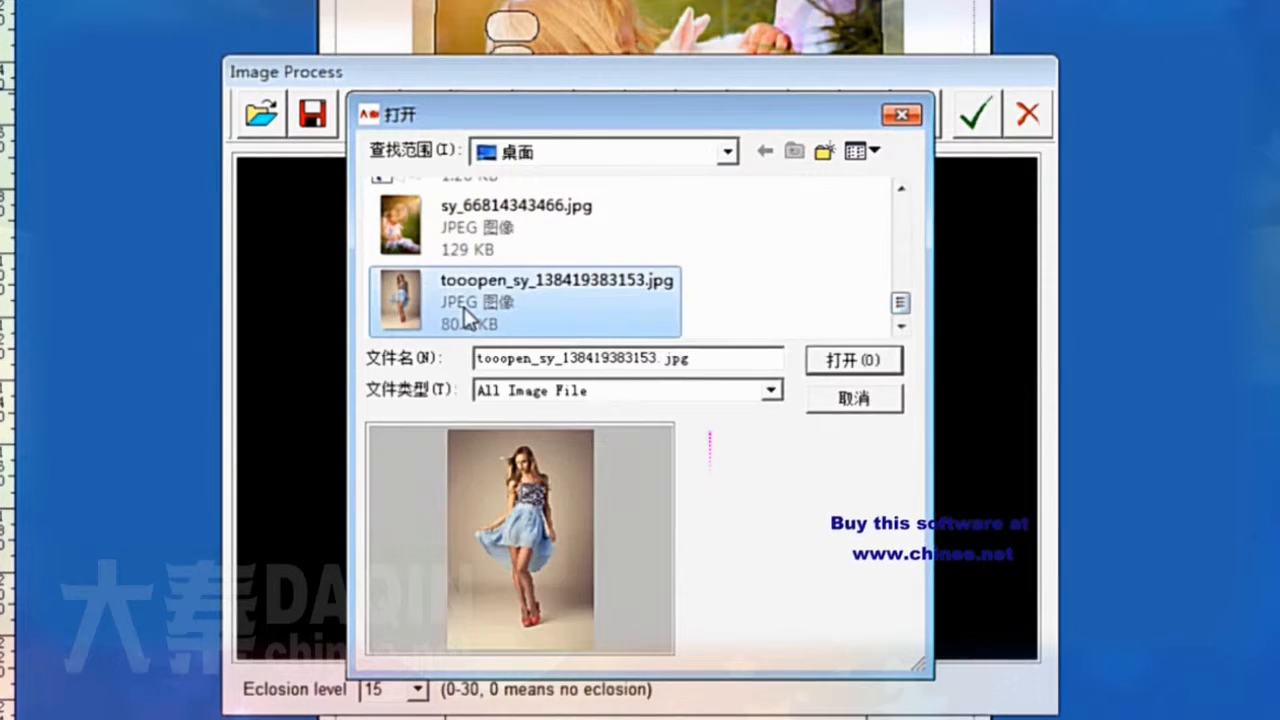
pyautogui.click(849, 370)
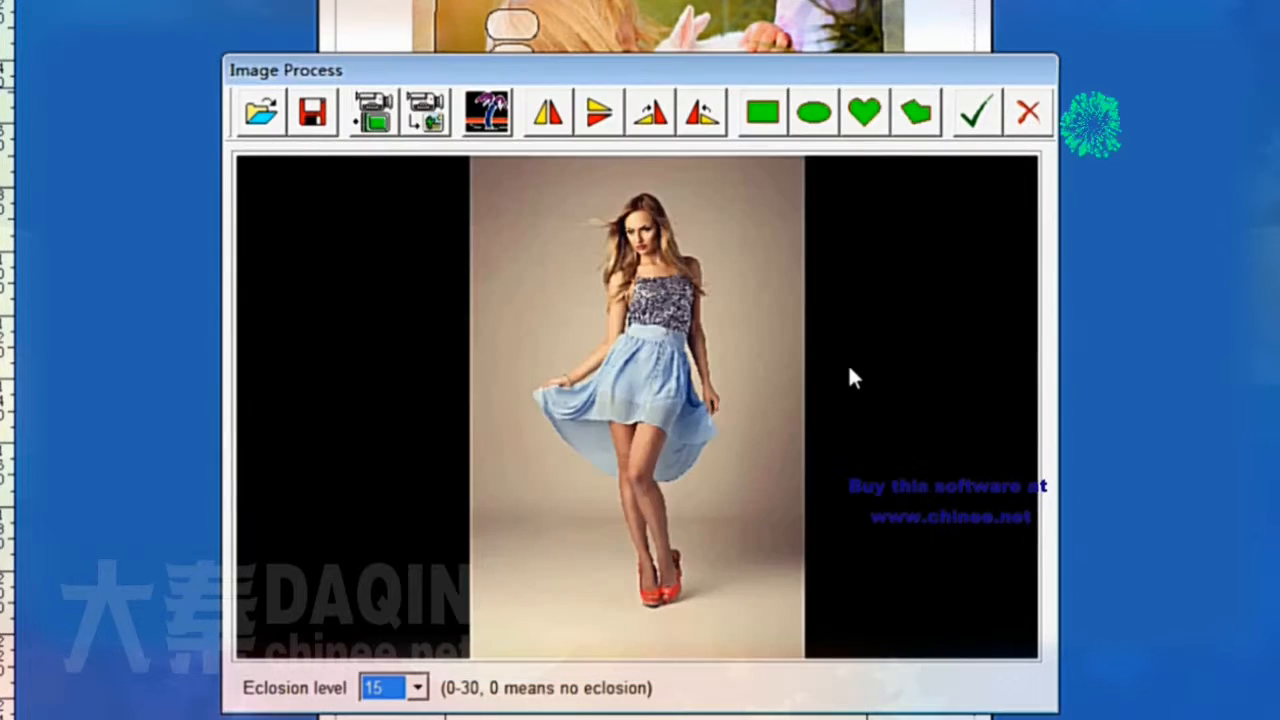
# - Rotate the second image, widen the rectangular crop frame across the full picture width, and apply the crop
pyautogui.click(701, 109)
pyautogui.click(752, 118)
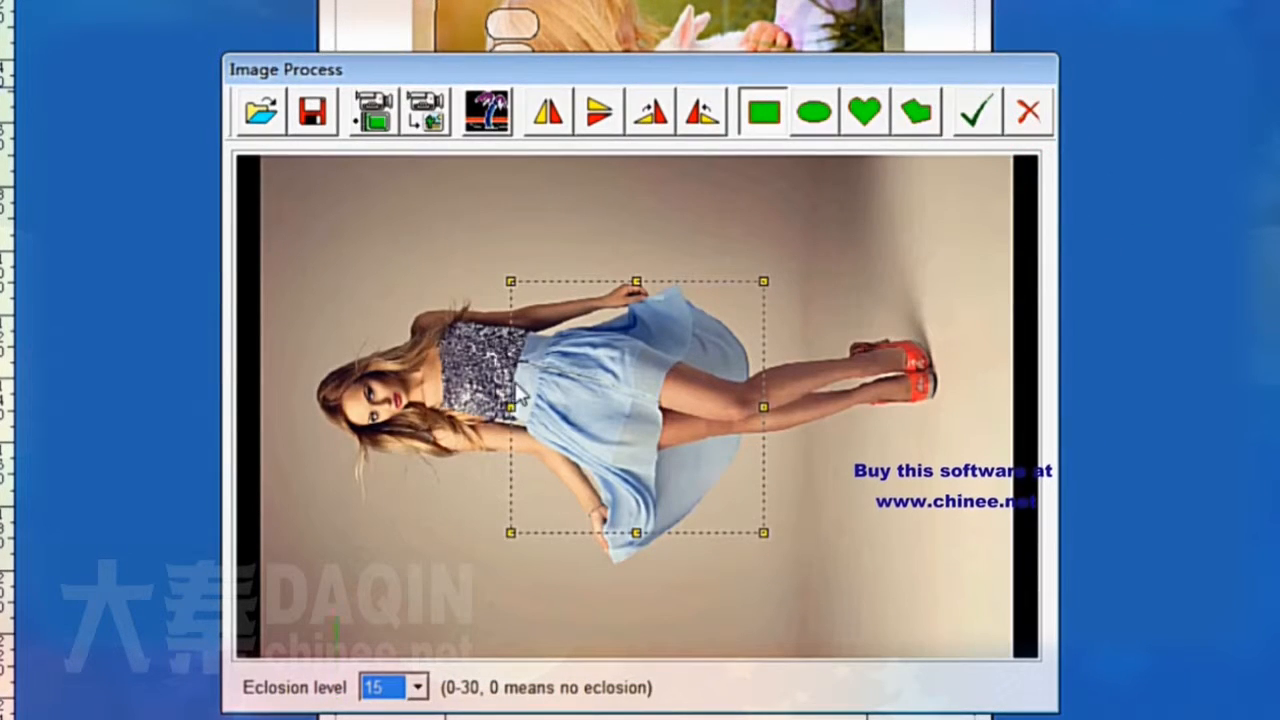
pyautogui.moveTo(510, 407); pyautogui.dragTo(260, 407)
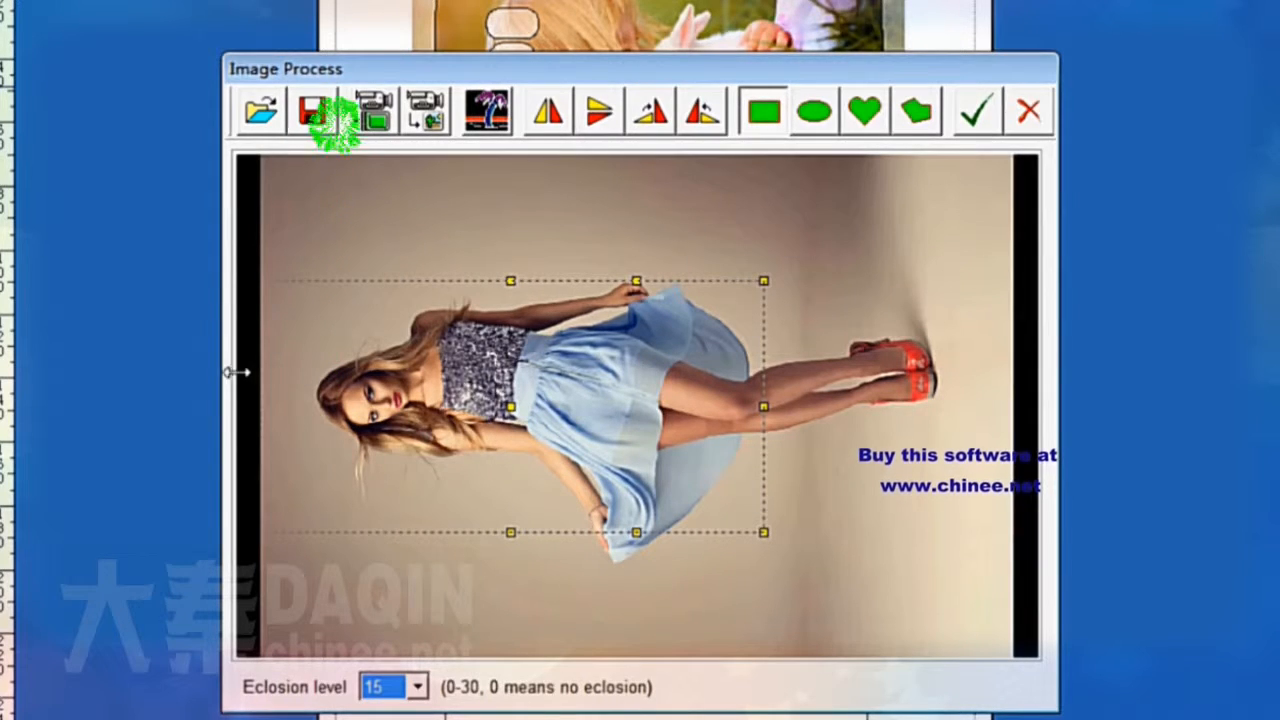
pyautogui.moveTo(764, 407); pyautogui.dragTo(1012, 407)
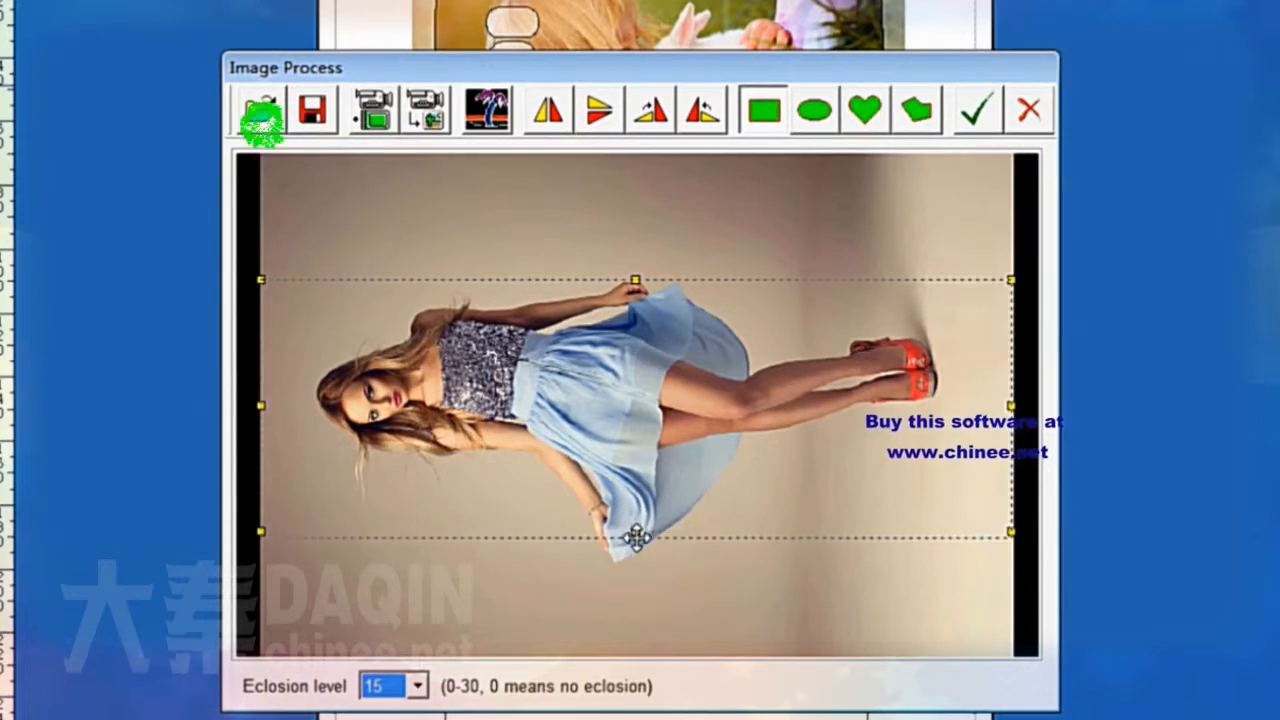
pyautogui.moveTo(623, 529); pyautogui.dragTo(621, 483)
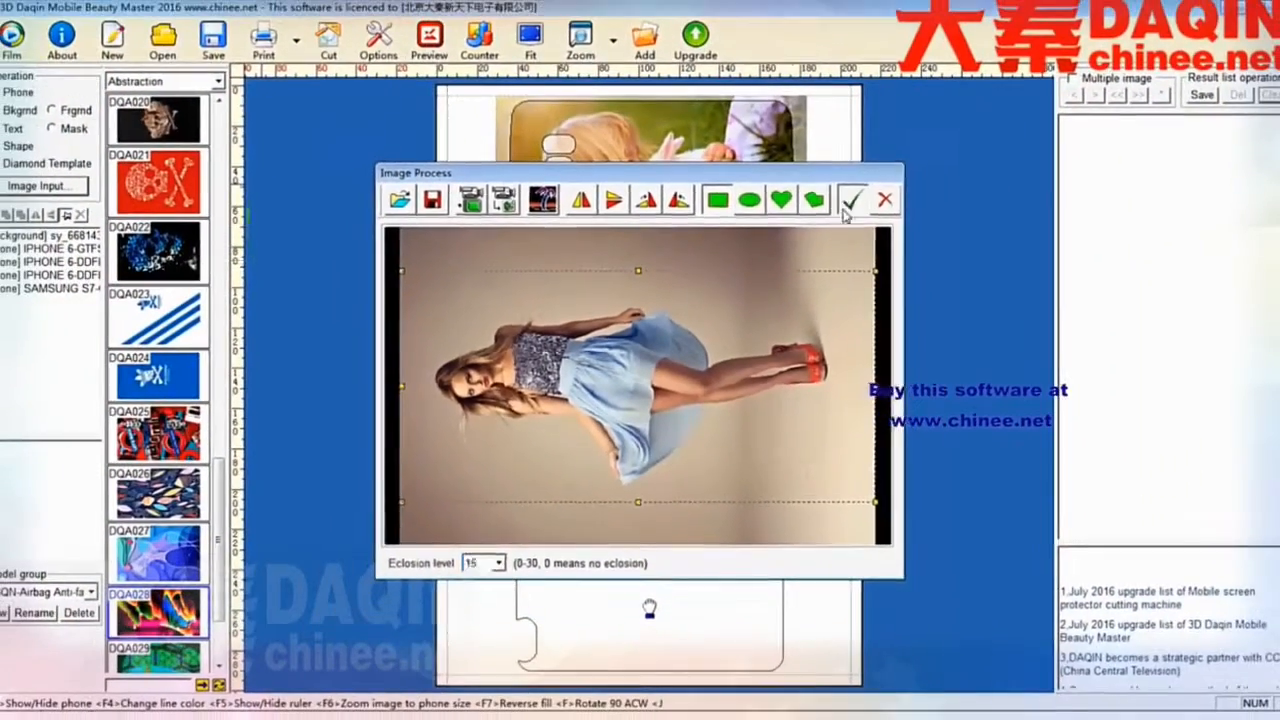
pyautogui.click(873, 182)
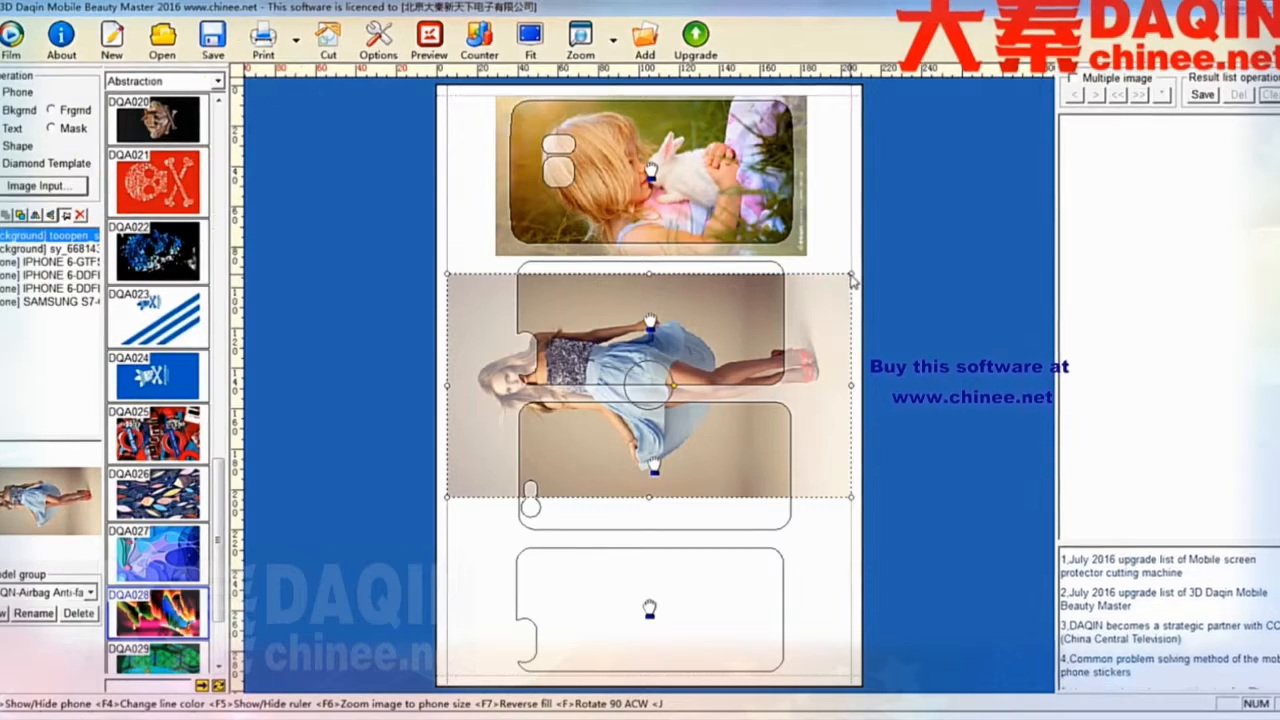
# - Shrink the woman image and move it onto the second phone outline, resizing it to fit
pyautogui.moveTo(849, 271); pyautogui.dragTo(802, 325)
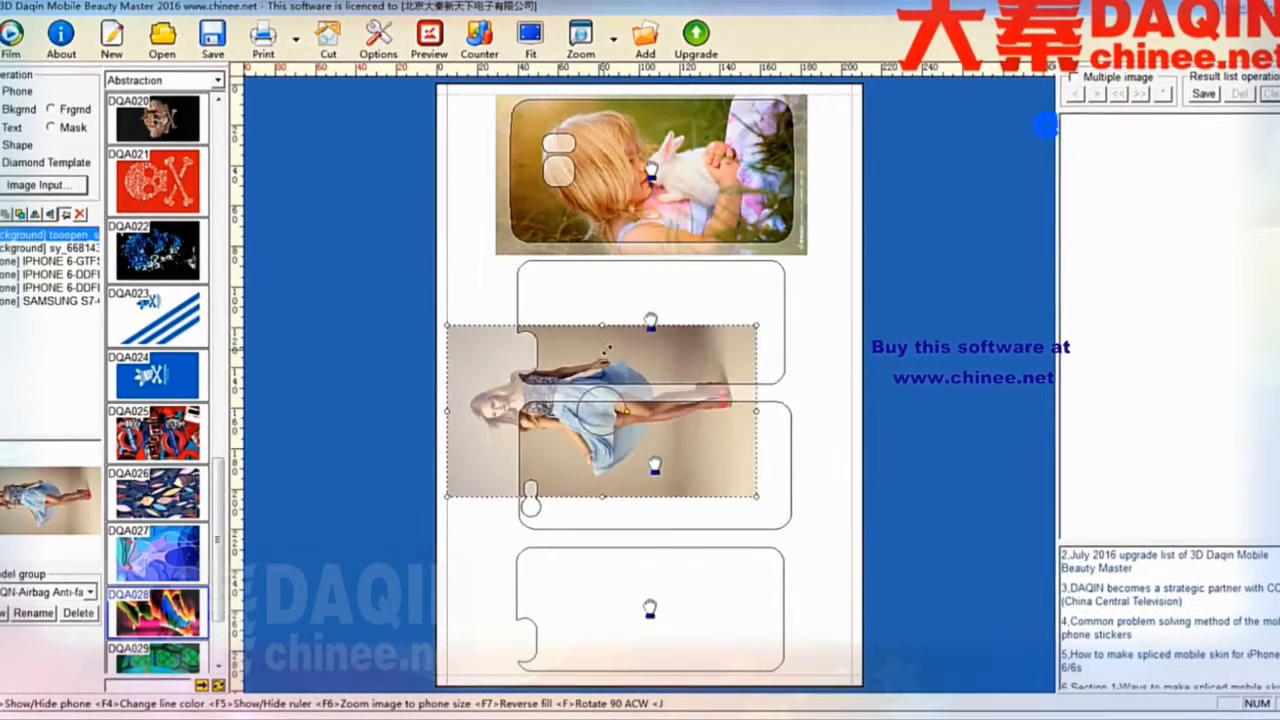
pyautogui.moveTo(604, 350); pyautogui.dragTo(661, 276)
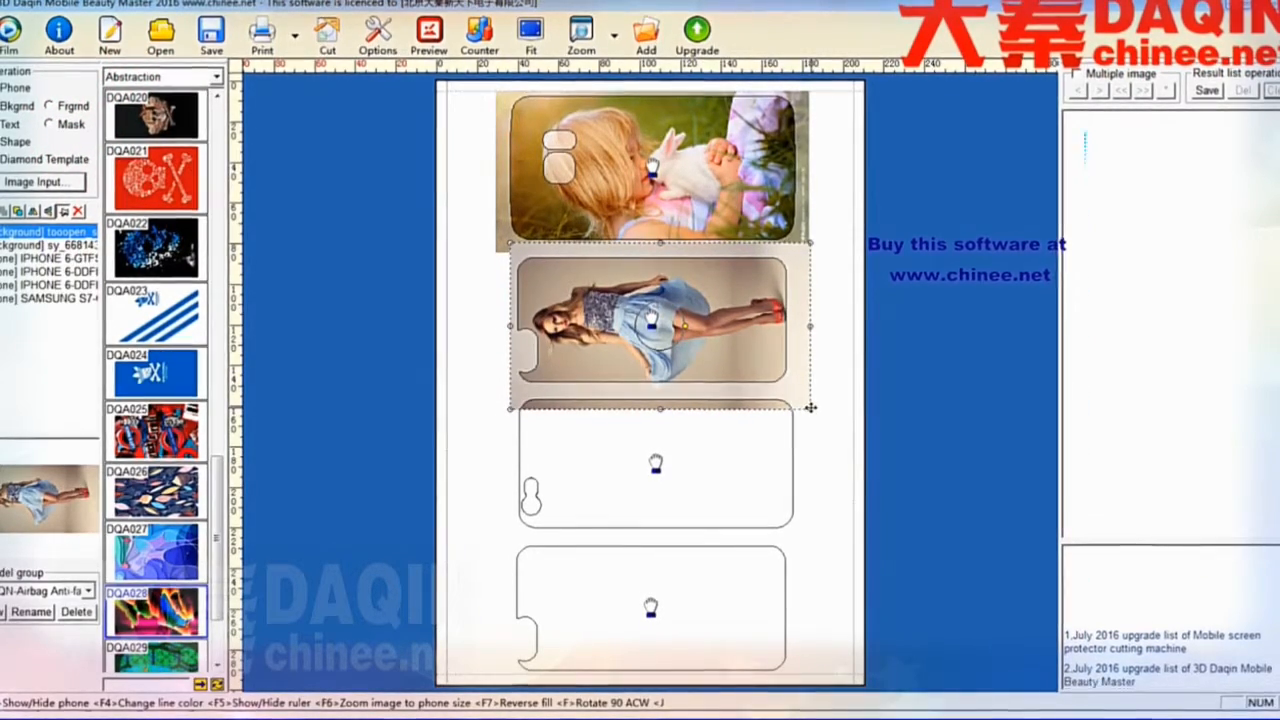
pyautogui.moveTo(811, 408); pyautogui.dragTo(801, 402)
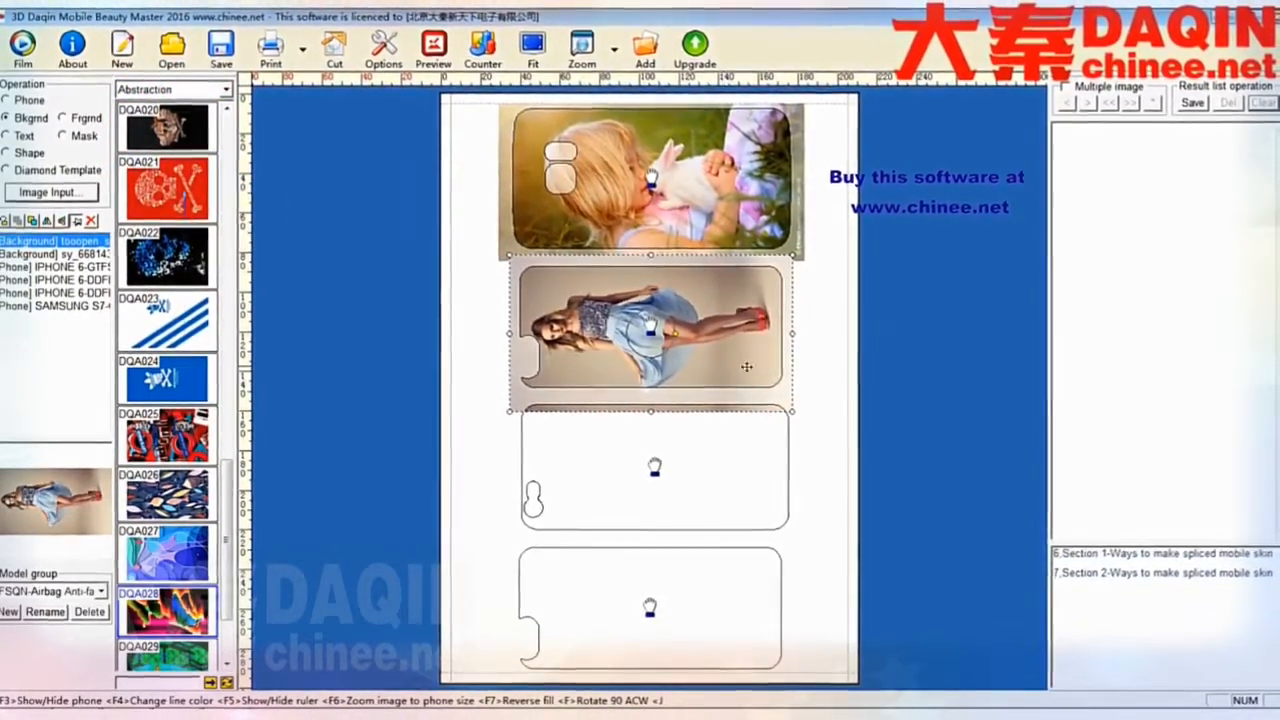
pyautogui.click(824, 391)
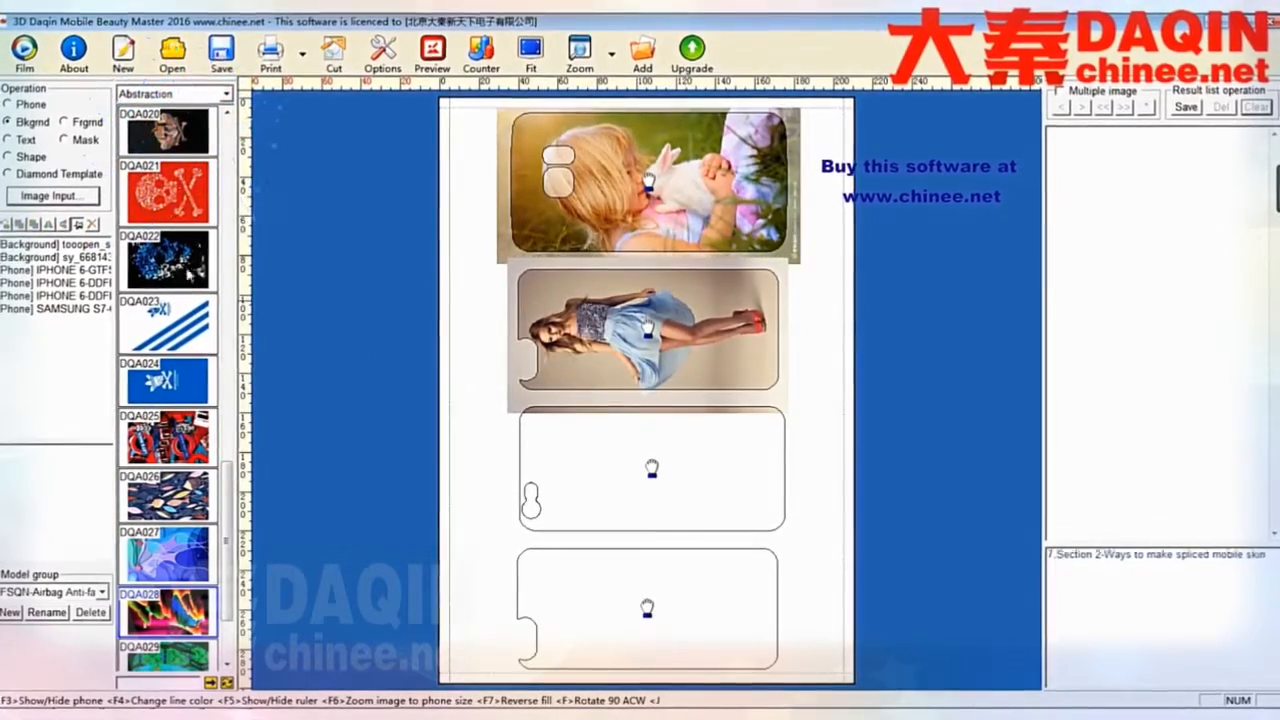
# - Import the image DQD017.jpg into the image processor
pyautogui.click(65, 197)
pyautogui.click(409, 214)
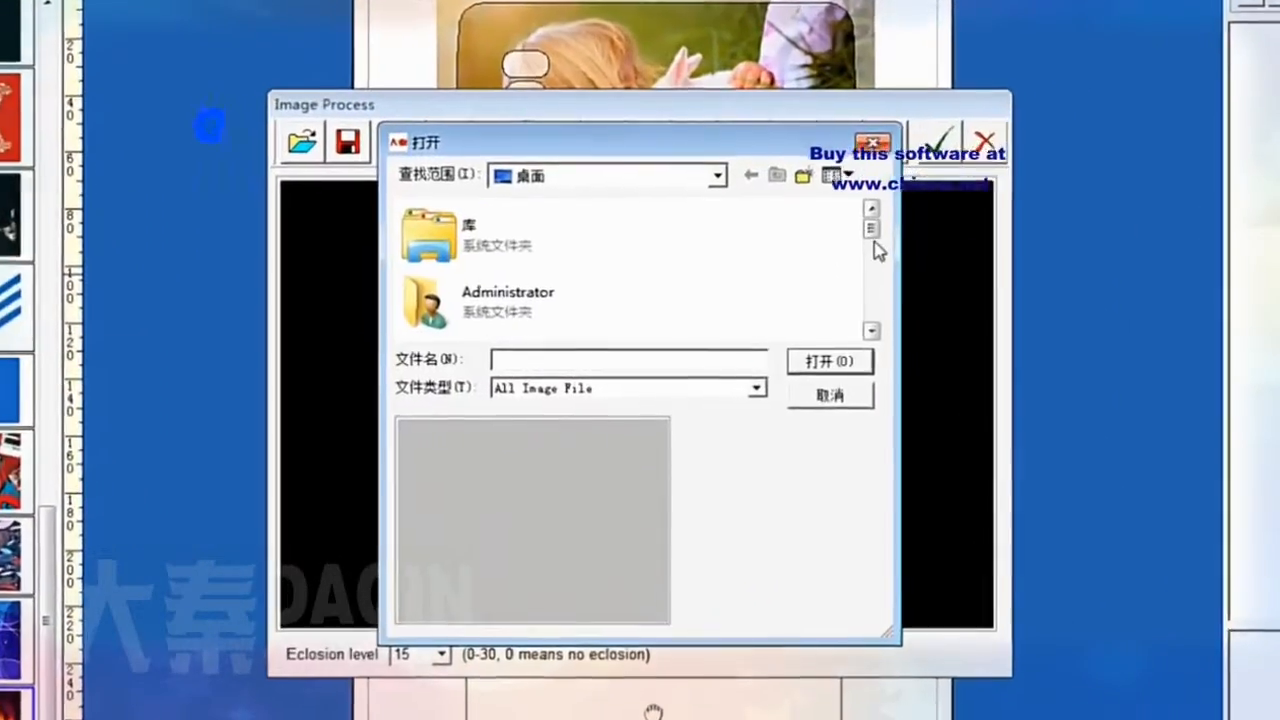
pyautogui.moveTo(826, 258); pyautogui.dragTo(828, 333)
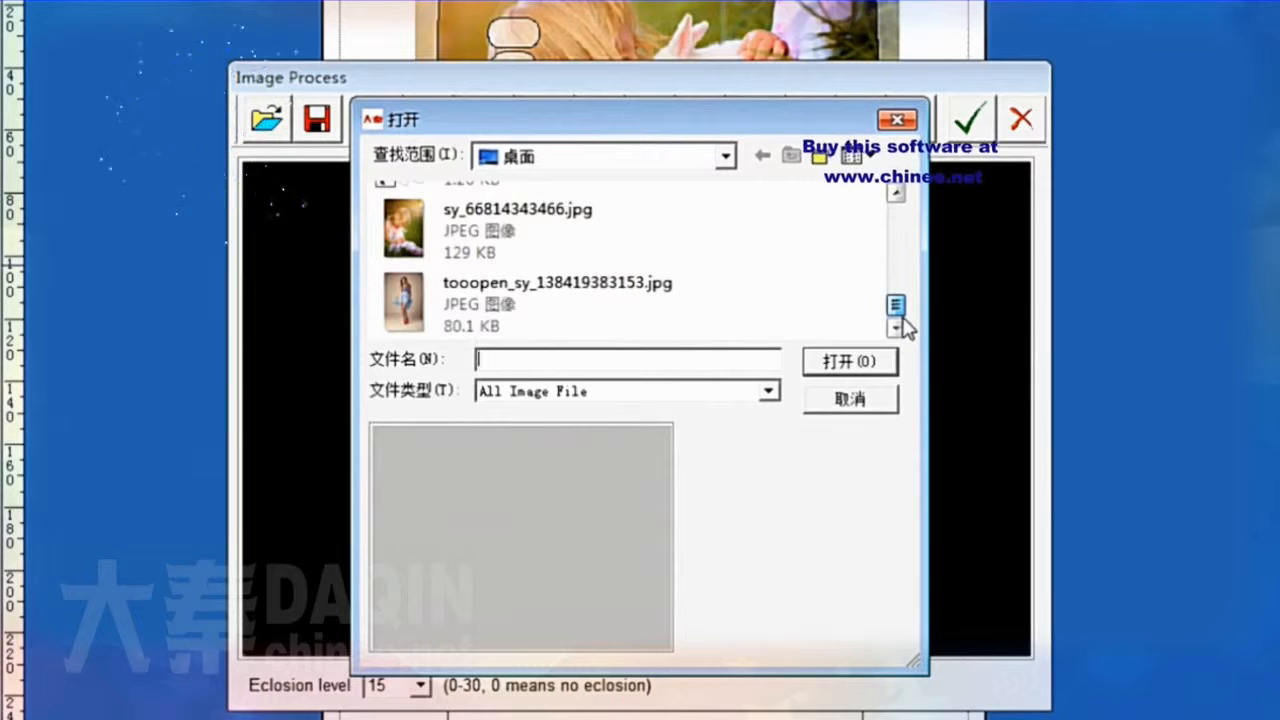
pyautogui.moveTo(903, 322); pyautogui.dragTo(903, 294)
pyautogui.click(560, 272)
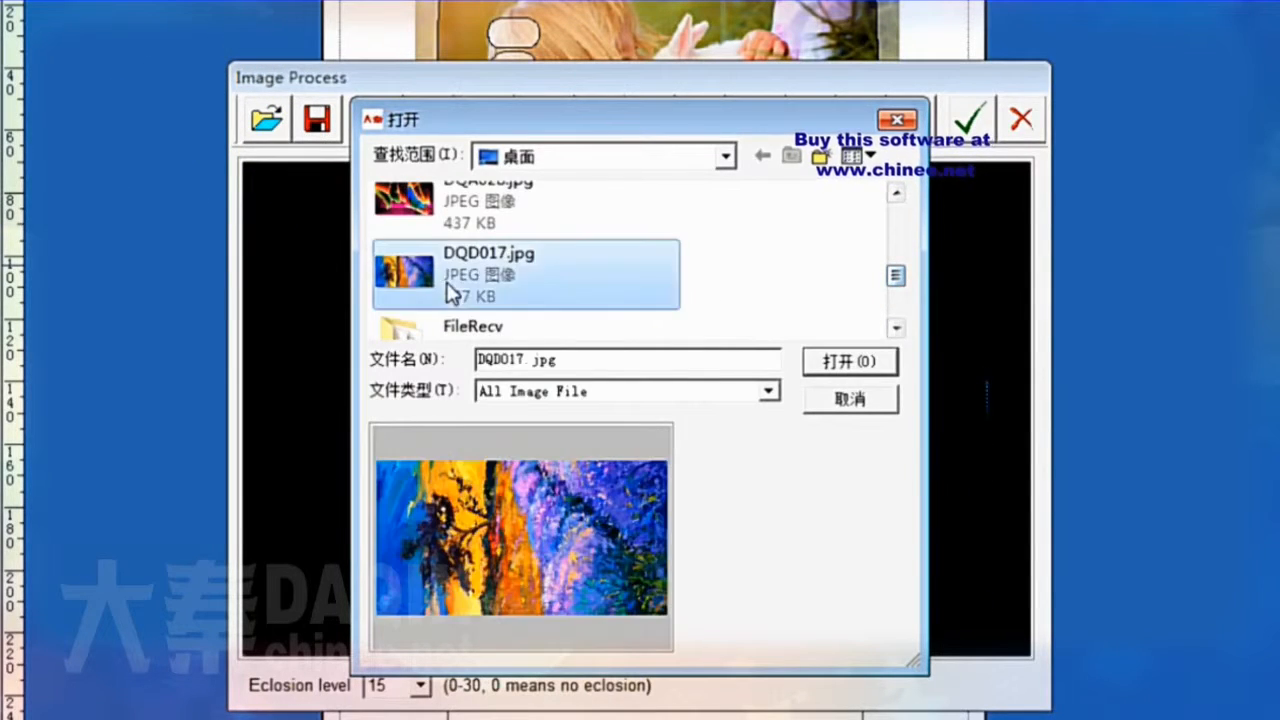
pyautogui.click(823, 362)
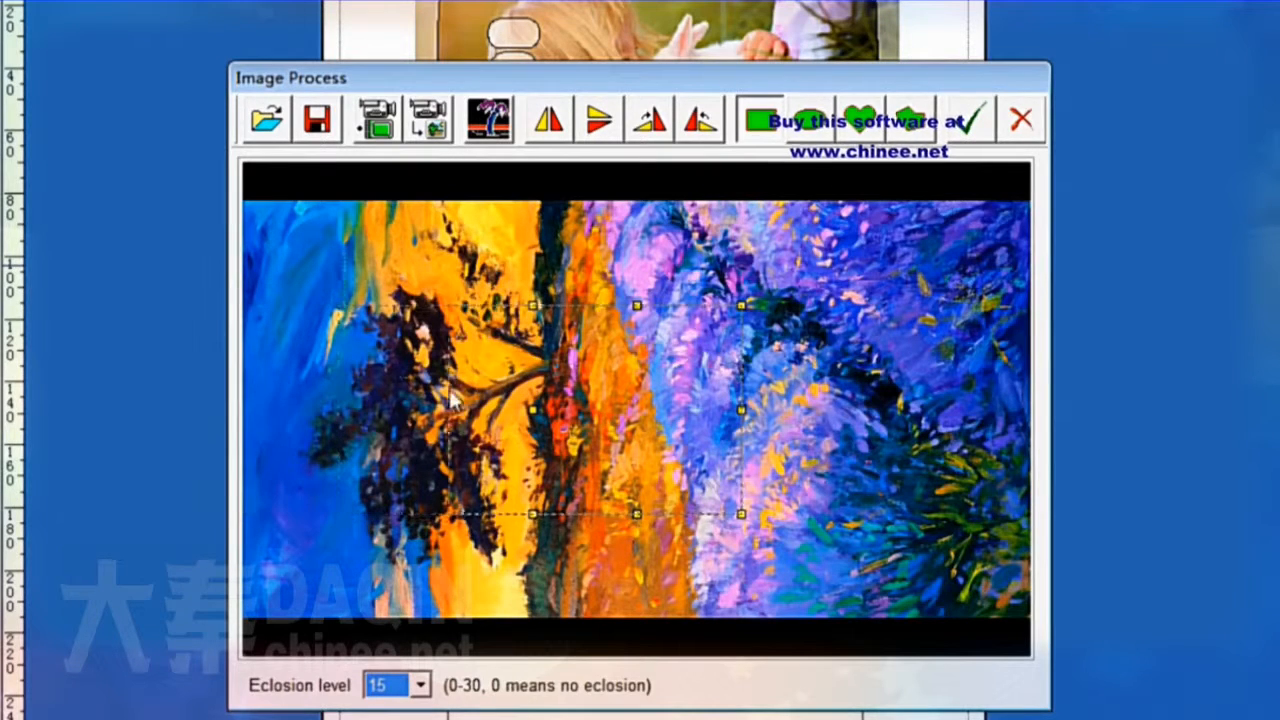
# - Expand the rectangular crop frame to cover the whole painting and apply it
pyautogui.moveTo(248, 365); pyautogui.dragTo(249, 364)
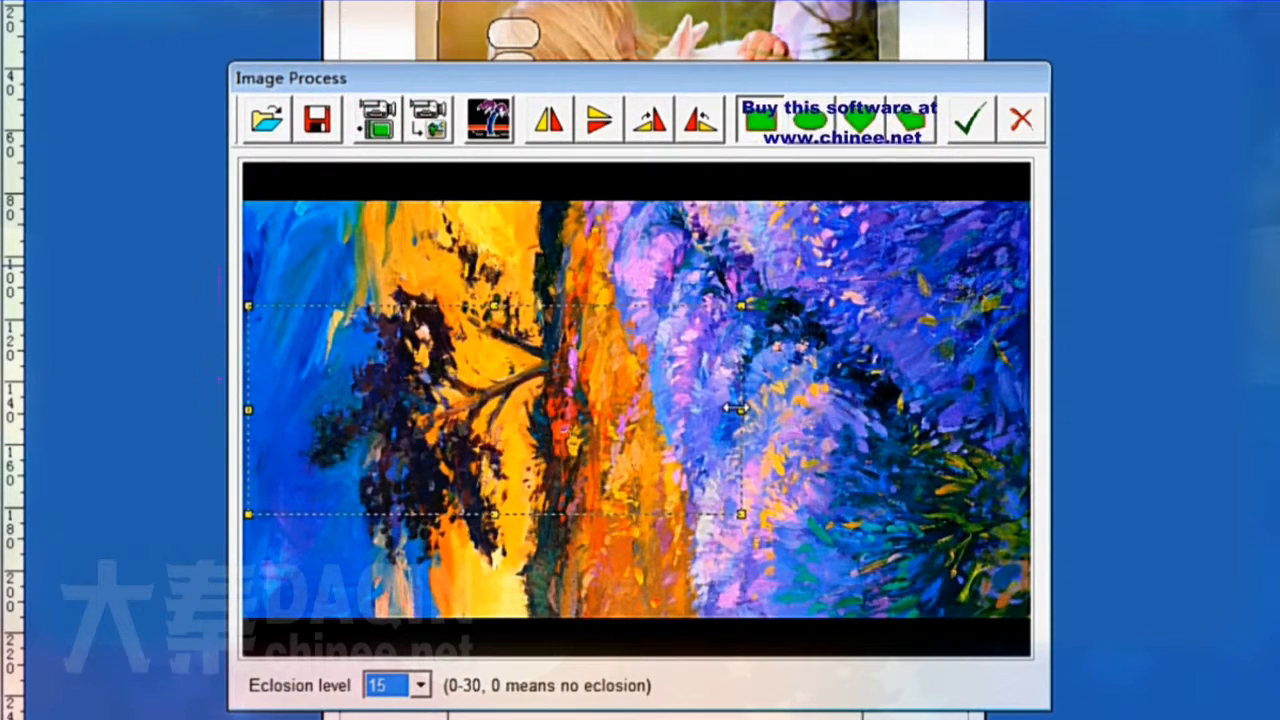
pyautogui.moveTo(740, 411); pyautogui.dragTo(1018, 447)
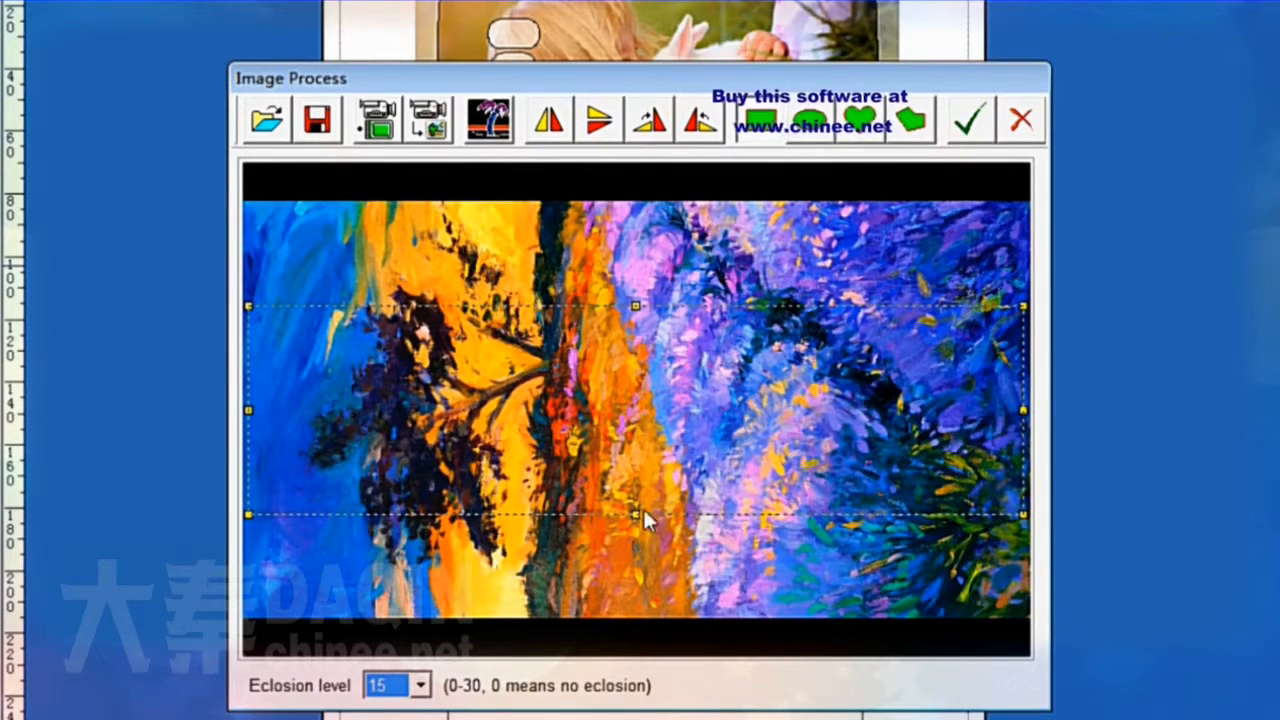
pyautogui.moveTo(625, 598); pyautogui.dragTo(625, 618)
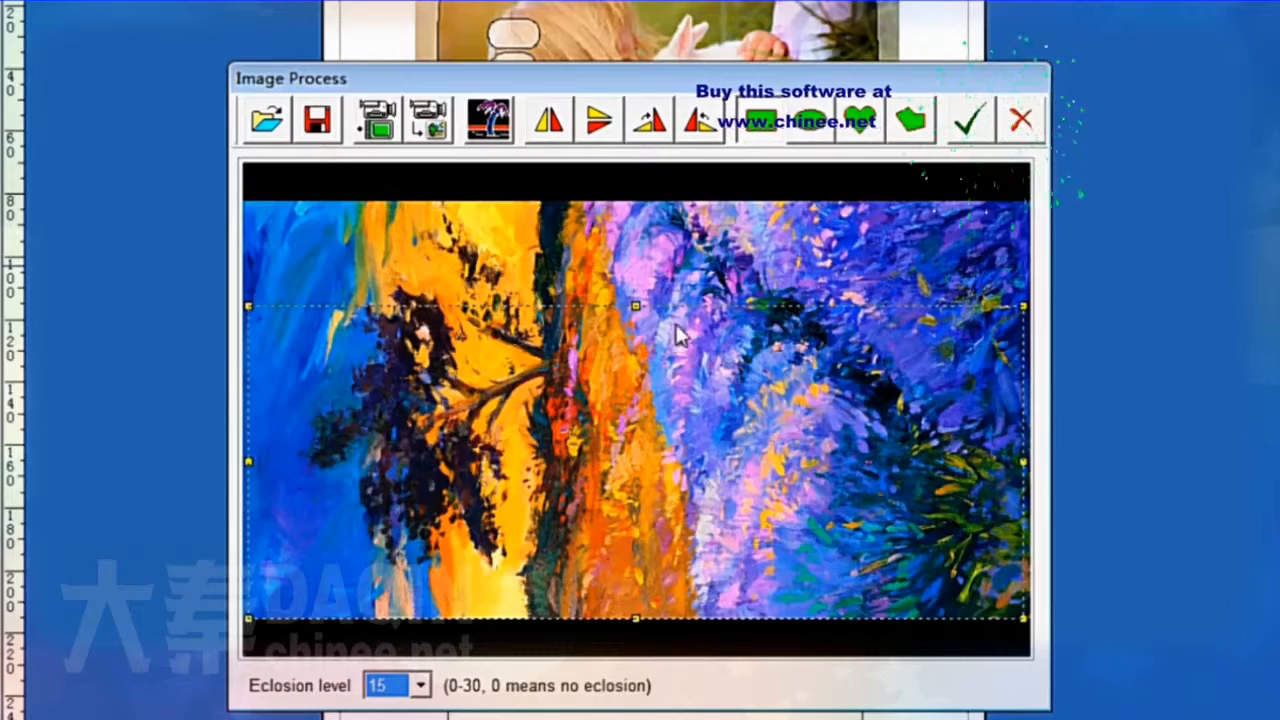
pyautogui.moveTo(637, 306); pyautogui.dragTo(639, 282)
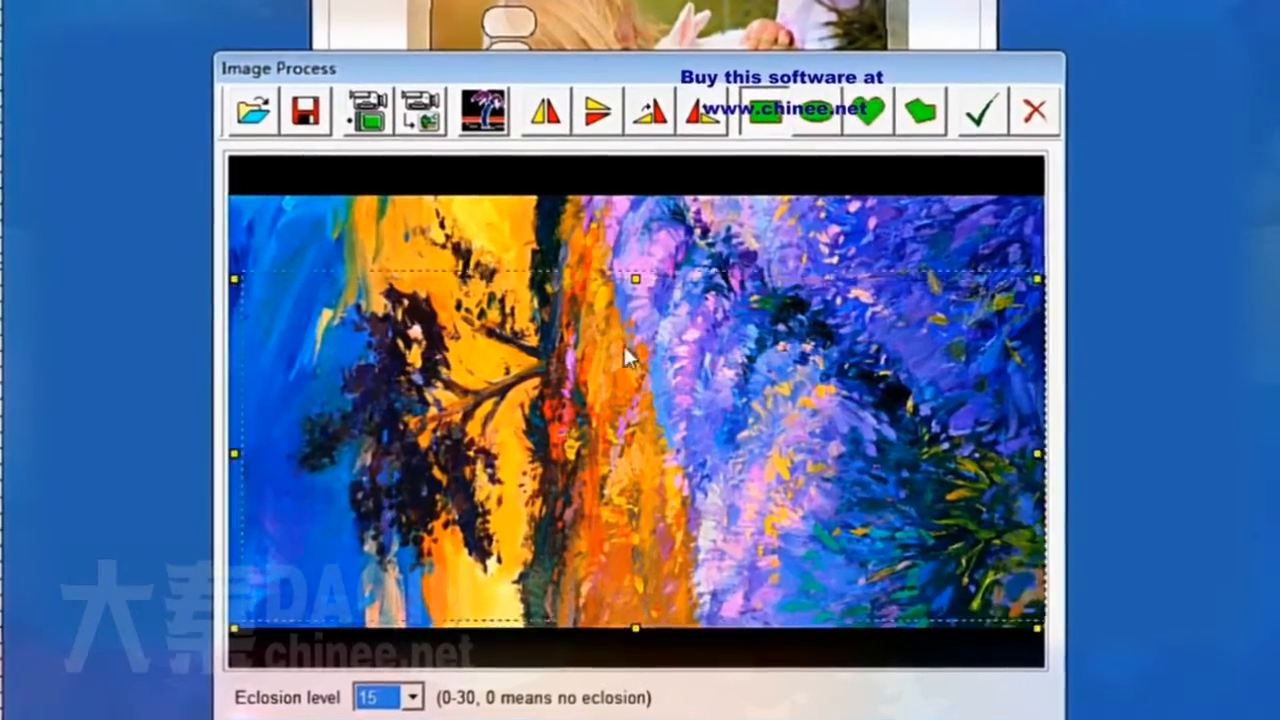
pyautogui.moveTo(628, 357); pyautogui.dragTo(626, 306)
pyautogui.click(981, 111)
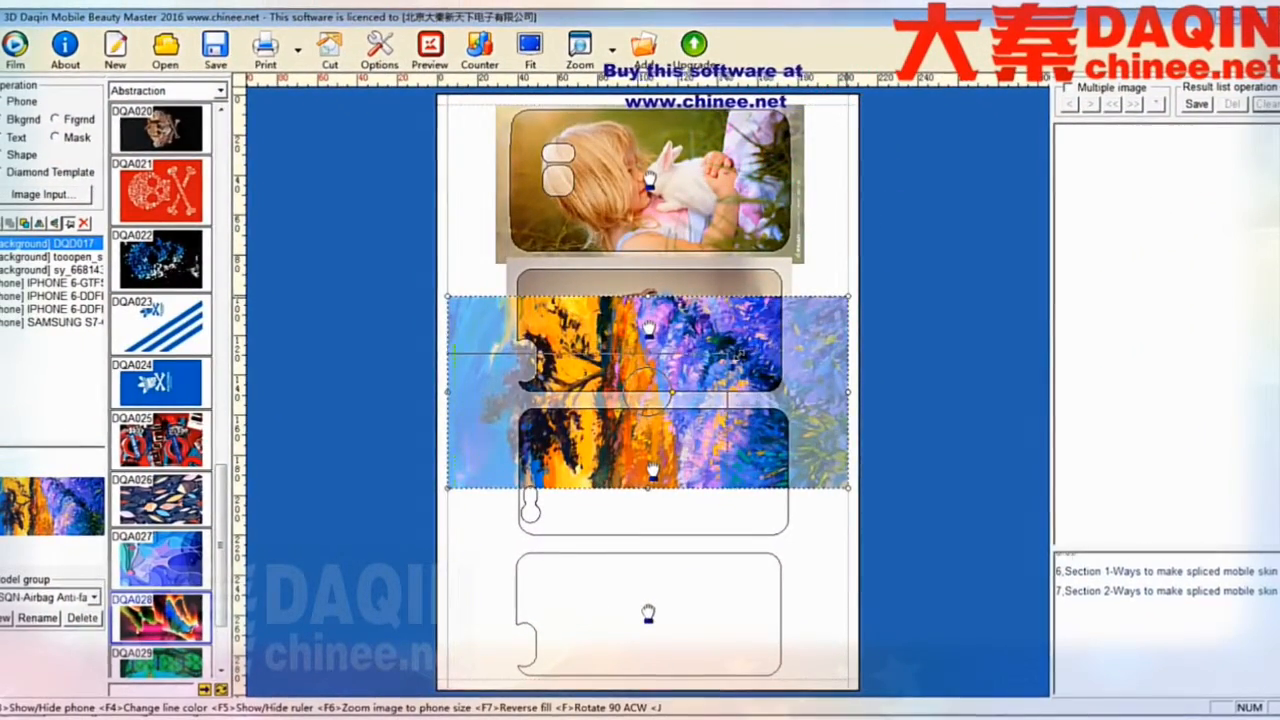
# - Move the painting onto the third phone outline and resize it to cover the outline
pyautogui.moveTo(738, 354); pyautogui.dragTo(737, 355)
pyautogui.moveTo(695, 396)
pyautogui.mouseDown()
pyautogui.moveTo(705, 440)
pyautogui.moveTo(755, 441)
pyautogui.mouseUp()
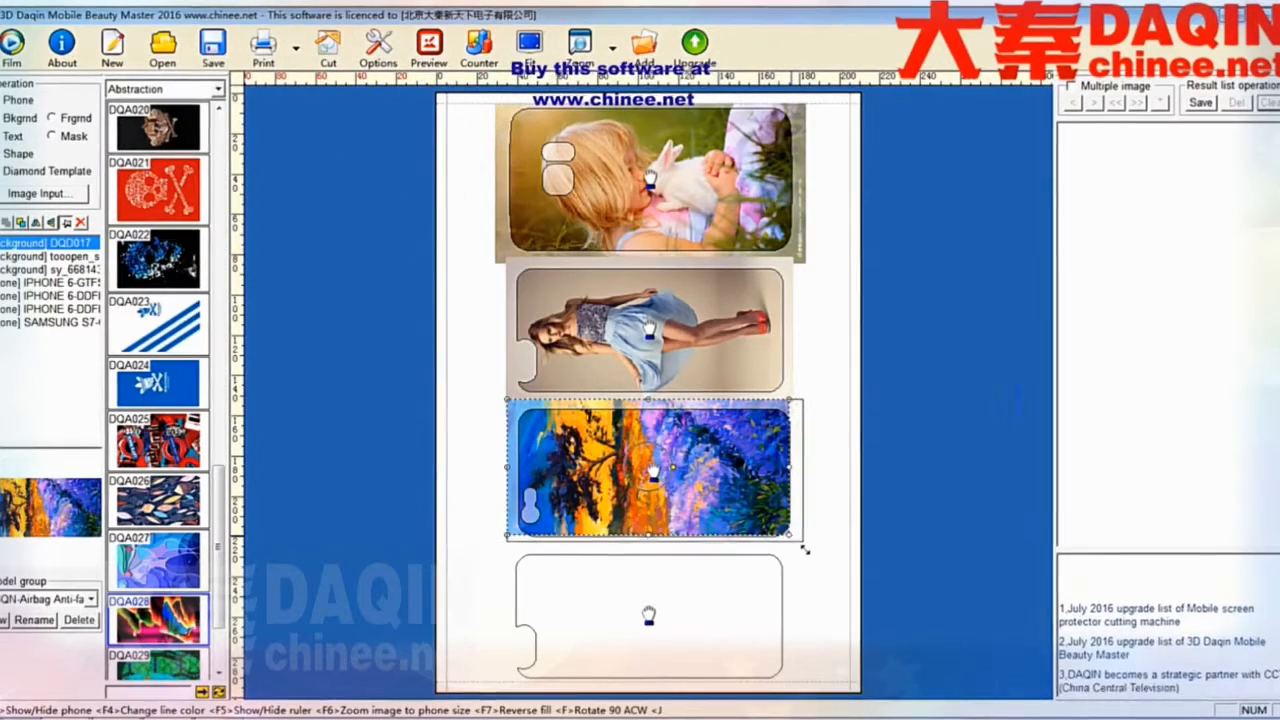
pyautogui.moveTo(805, 549); pyautogui.dragTo(809, 551)
pyautogui.moveTo(713, 505); pyautogui.dragTo(707, 506)
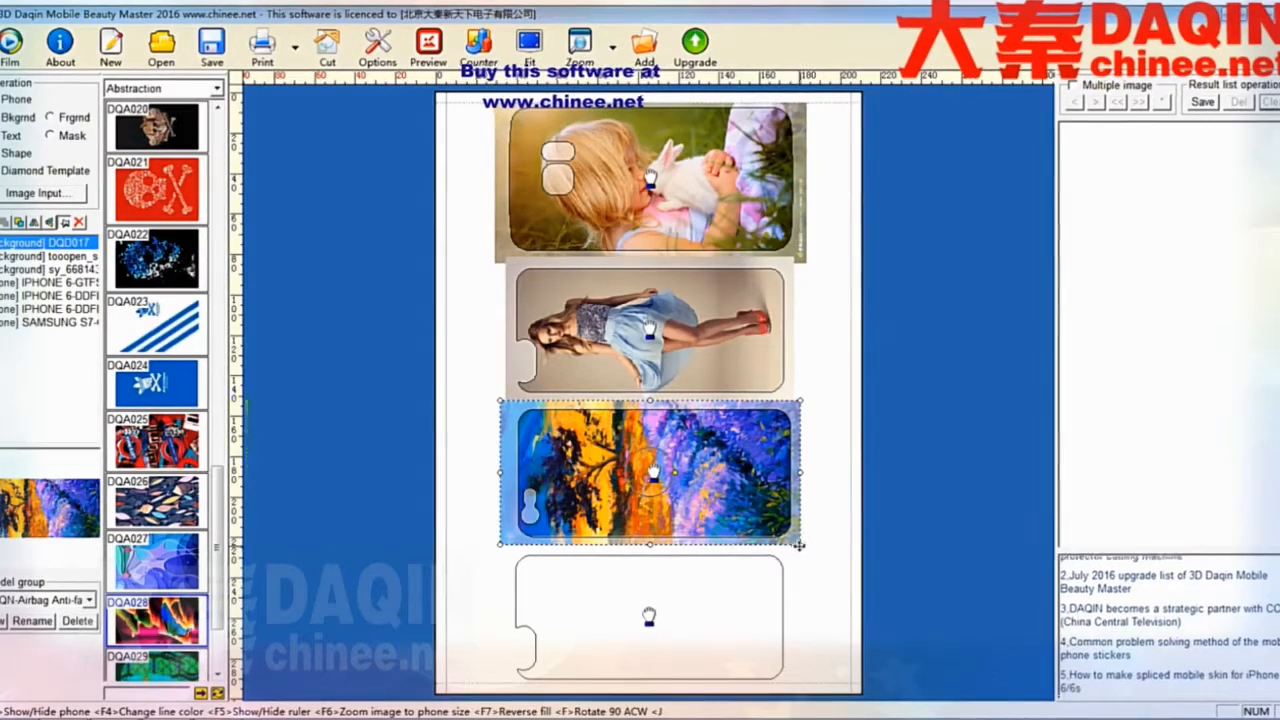
pyautogui.moveTo(804, 549); pyautogui.dragTo(808, 552)
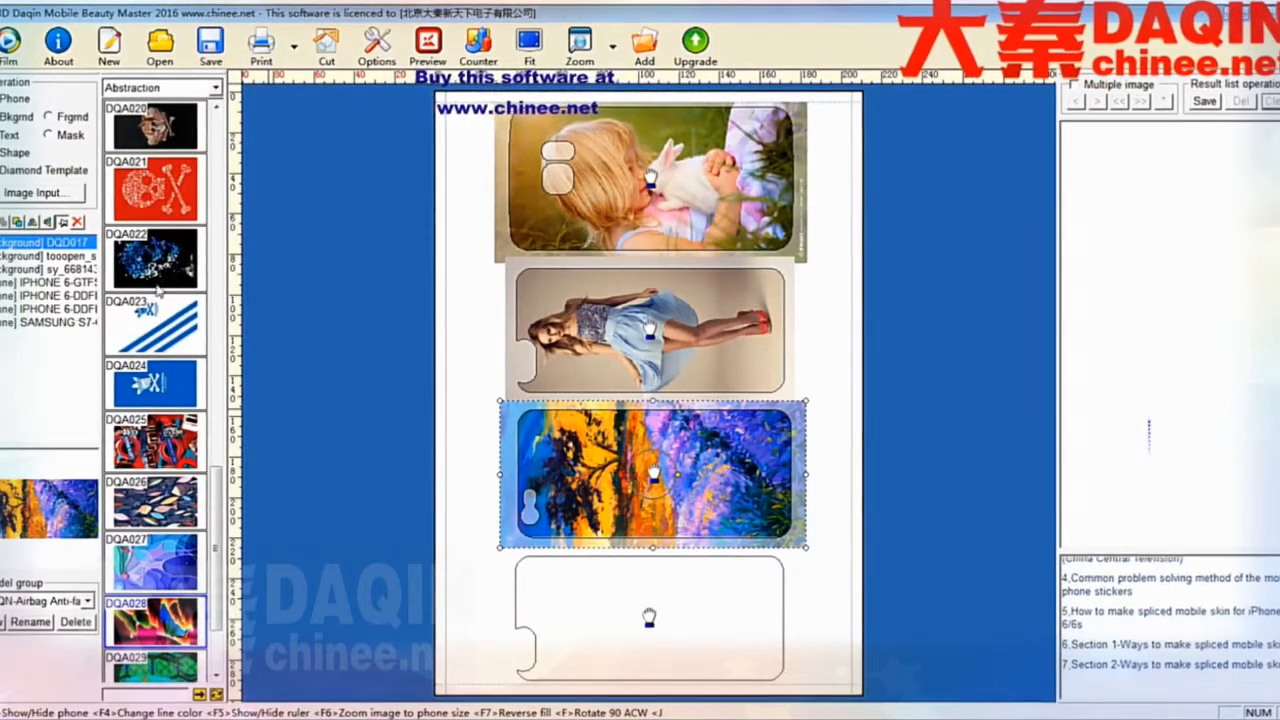
pyautogui.click(480, 590)
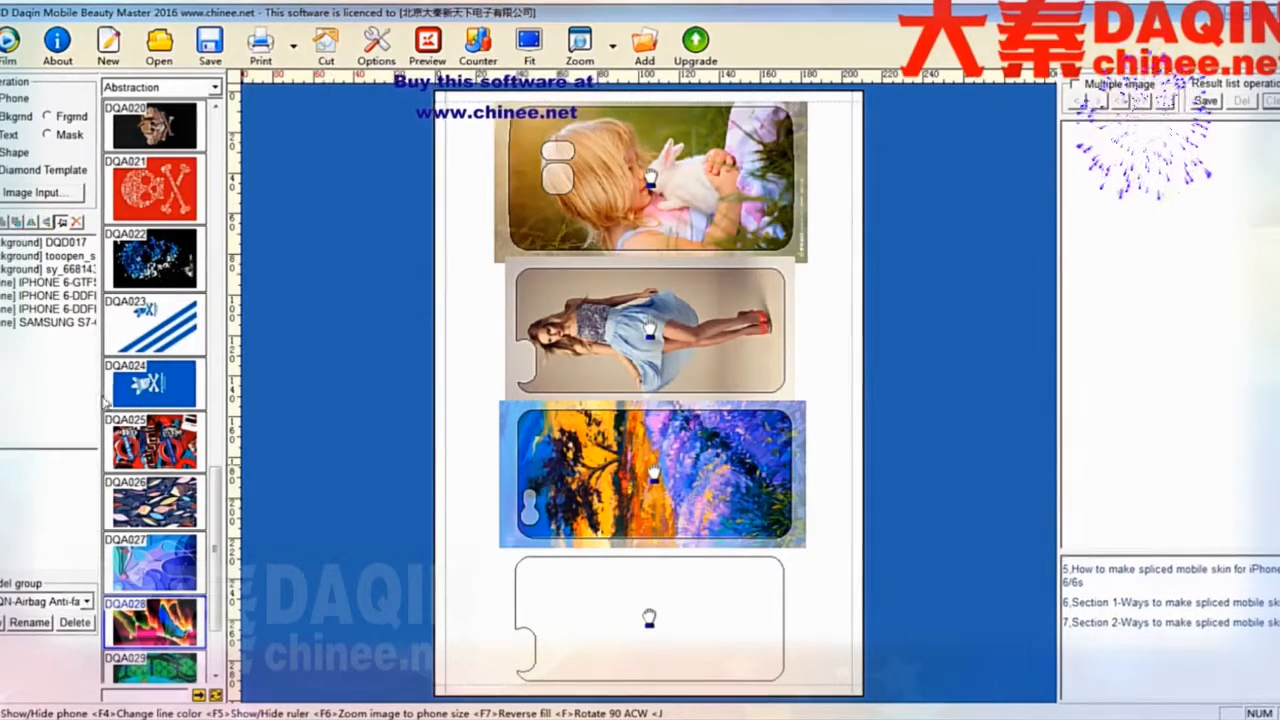
# - Import the butterfly image DQA028.jpg into the image processor and apply it uncropped
pyautogui.click(75, 216)
pyautogui.click(397, 207)
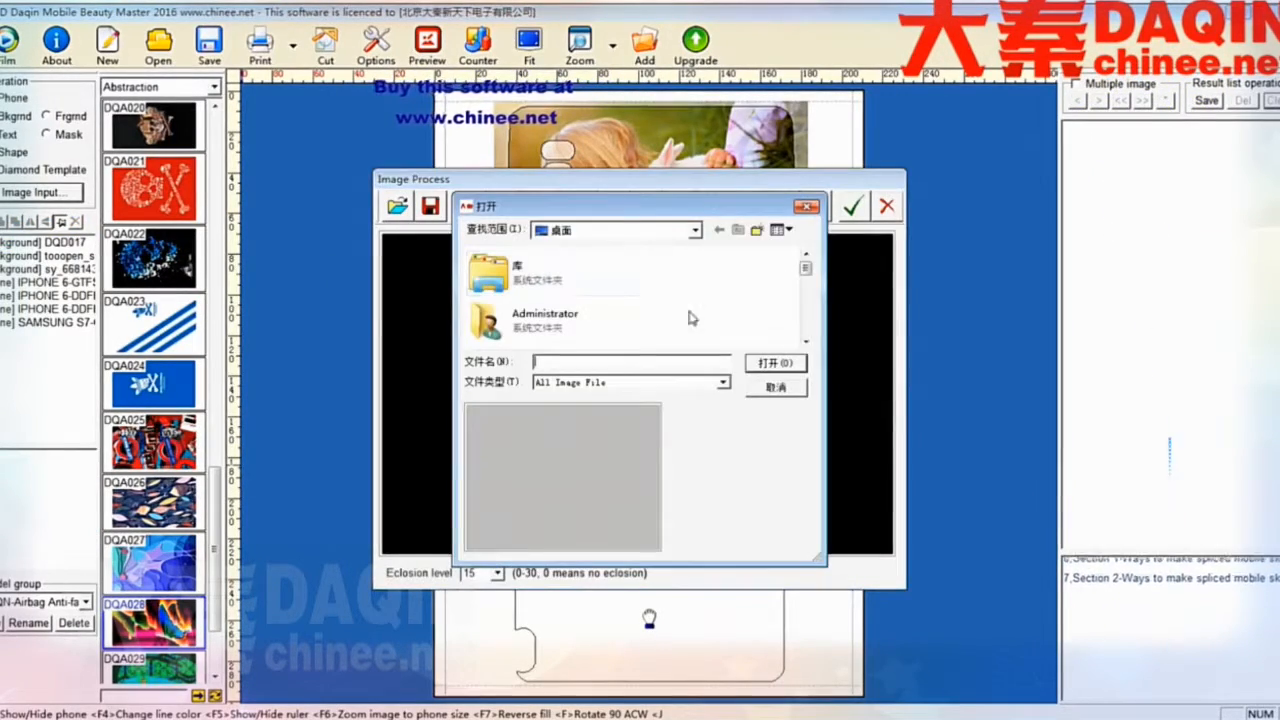
pyautogui.moveTo(812, 275); pyautogui.dragTo(809, 310)
pyautogui.click(540, 252)
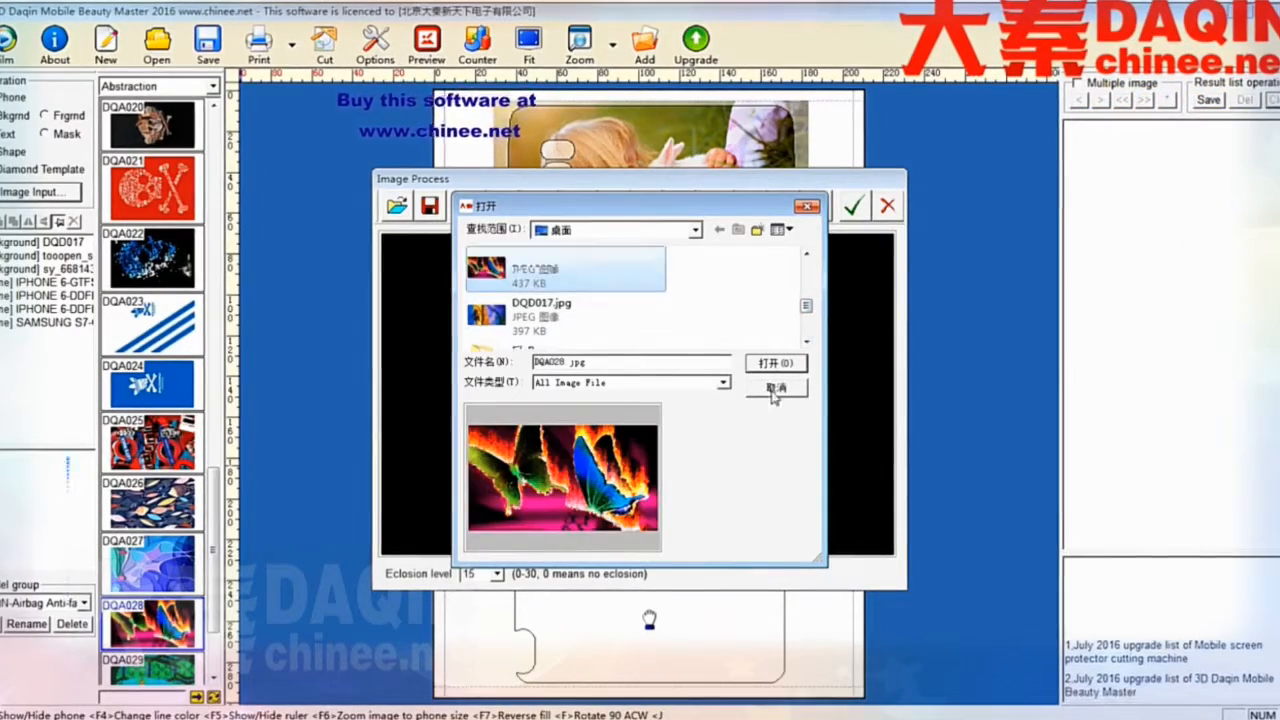
pyautogui.click(776, 363)
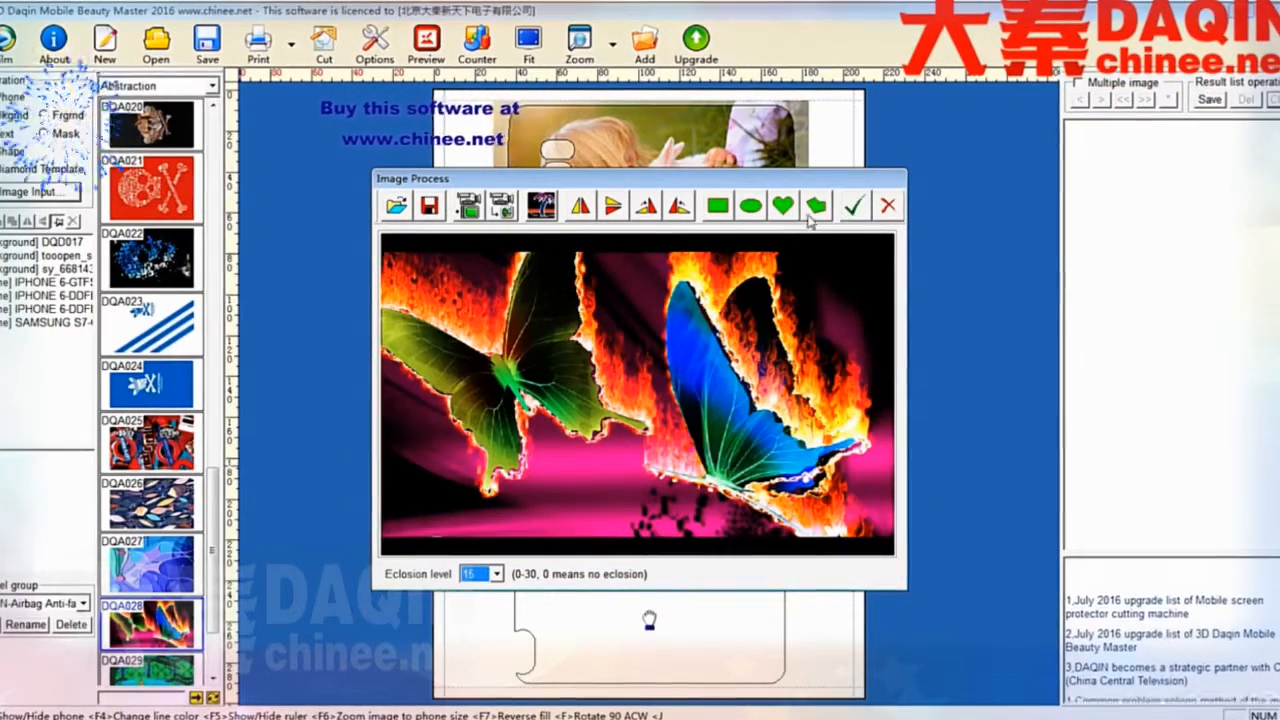
pyautogui.click(853, 207)
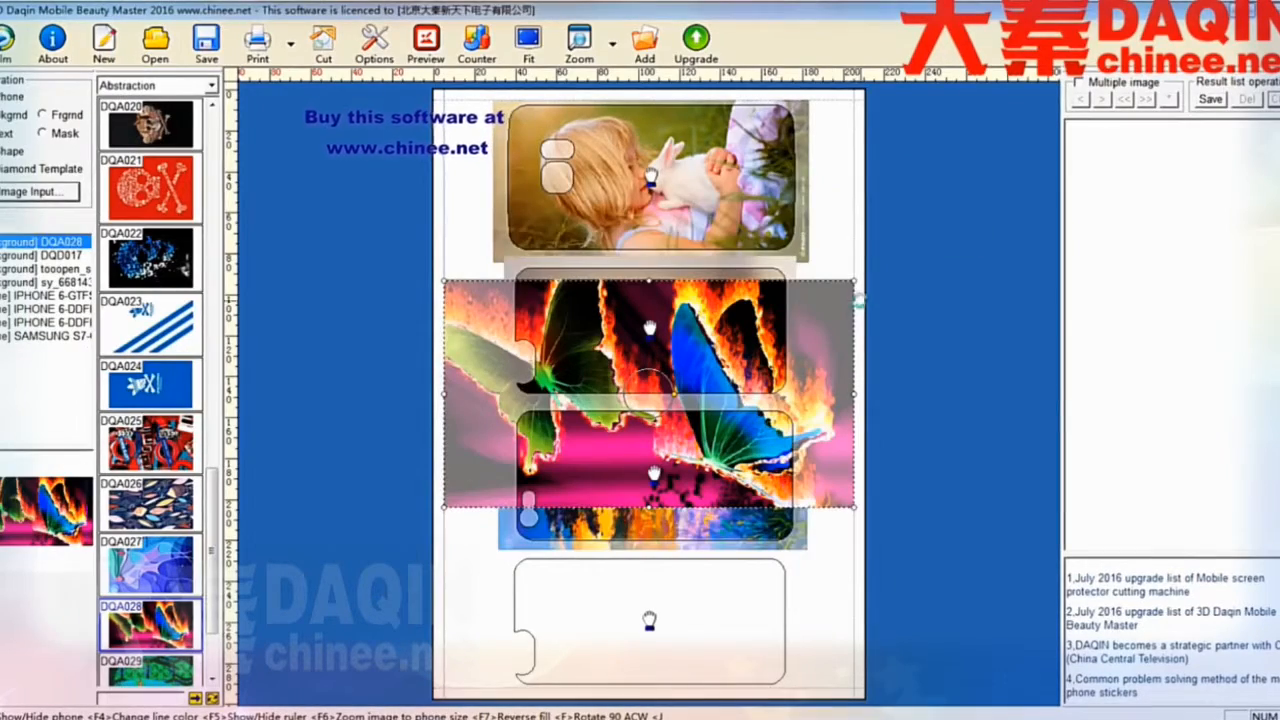
# - Move and resize the butterfly image onto the bottom phone outline
pyautogui.moveTo(748, 338); pyautogui.dragTo(735, 346)
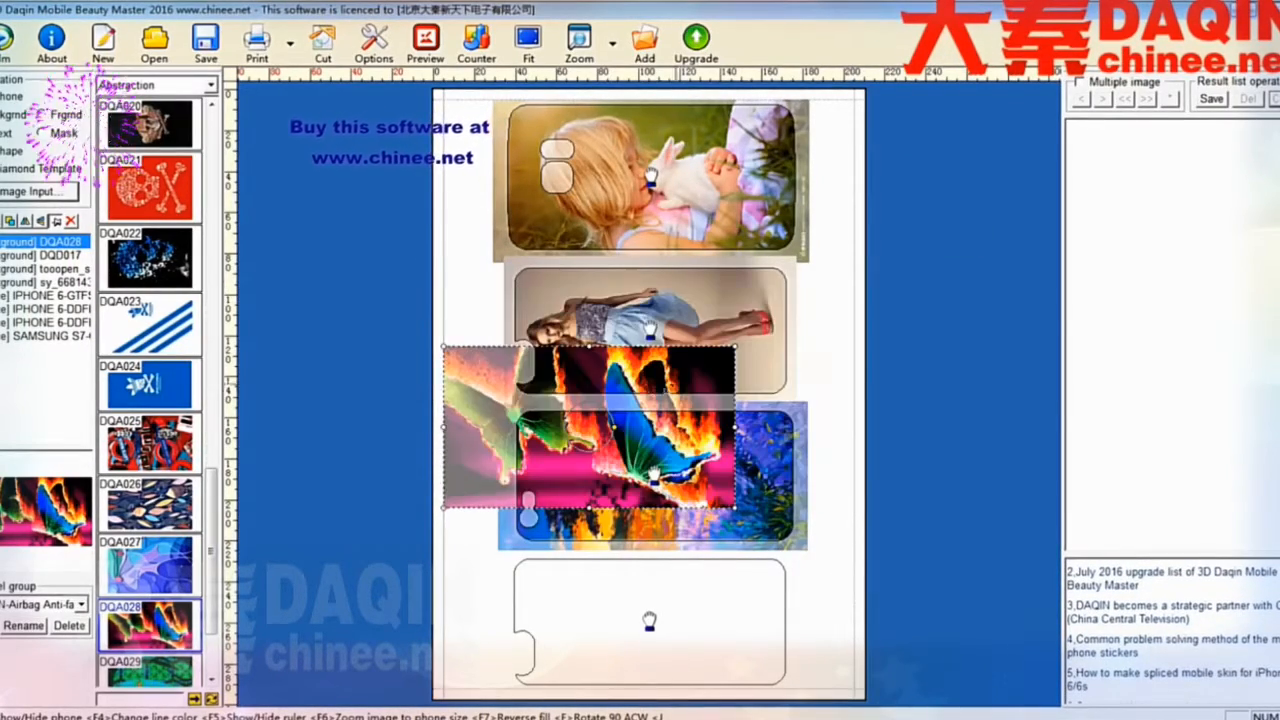
pyautogui.moveTo(494, 408); pyautogui.dragTo(568, 617)
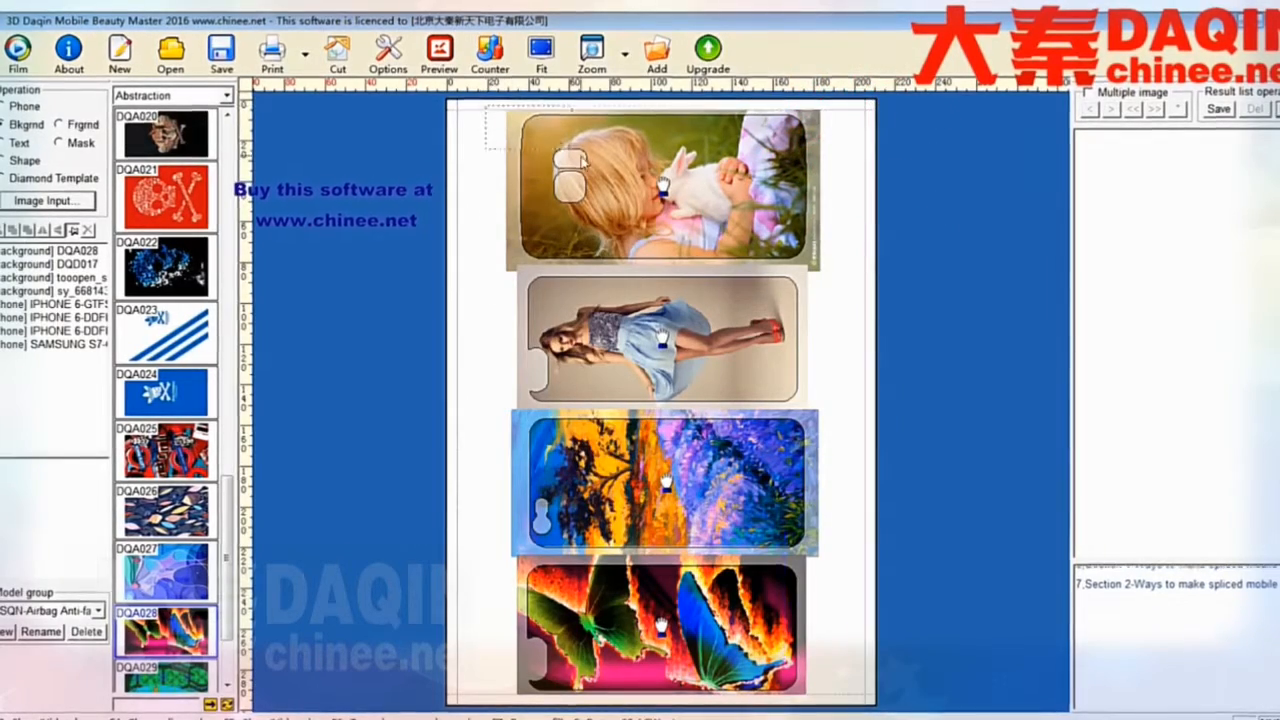
# - Select the outlines and backgrounds on the page, flip the selection vertically, and print the page
pyautogui.moveTo(574, 152); pyautogui.dragTo(861, 713)
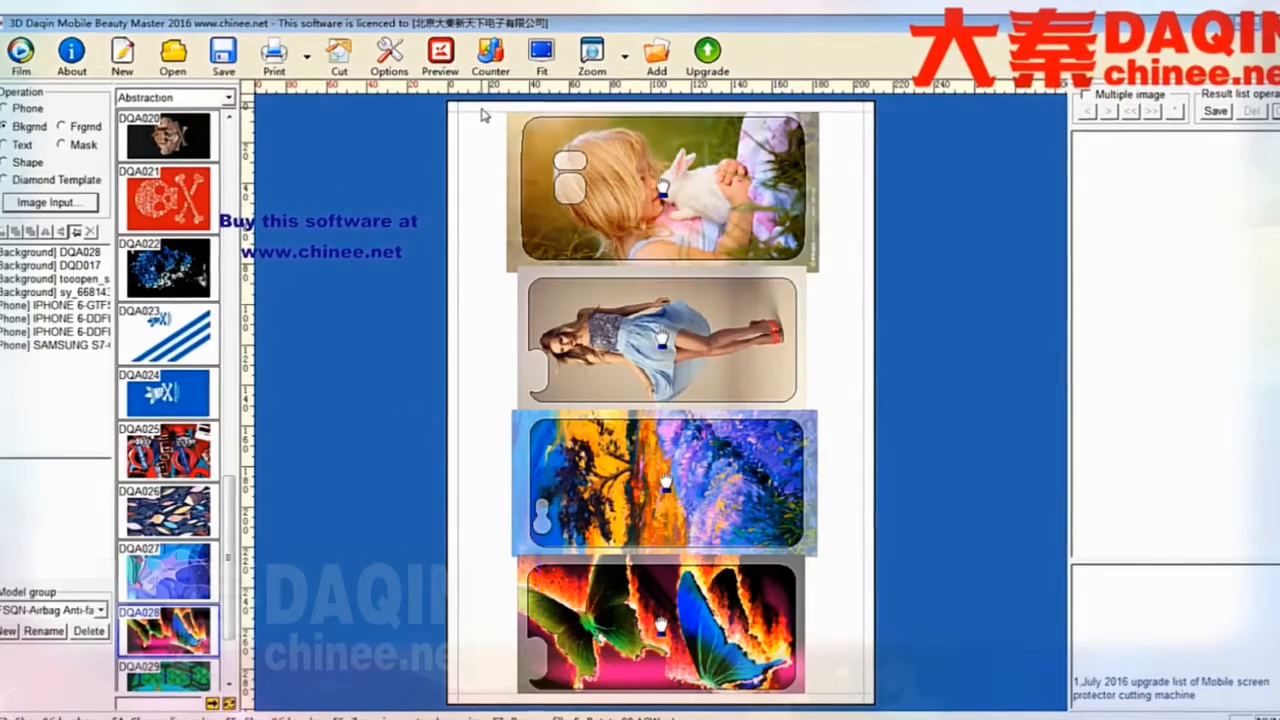
pyautogui.moveTo(481, 115); pyautogui.dragTo(851, 698)
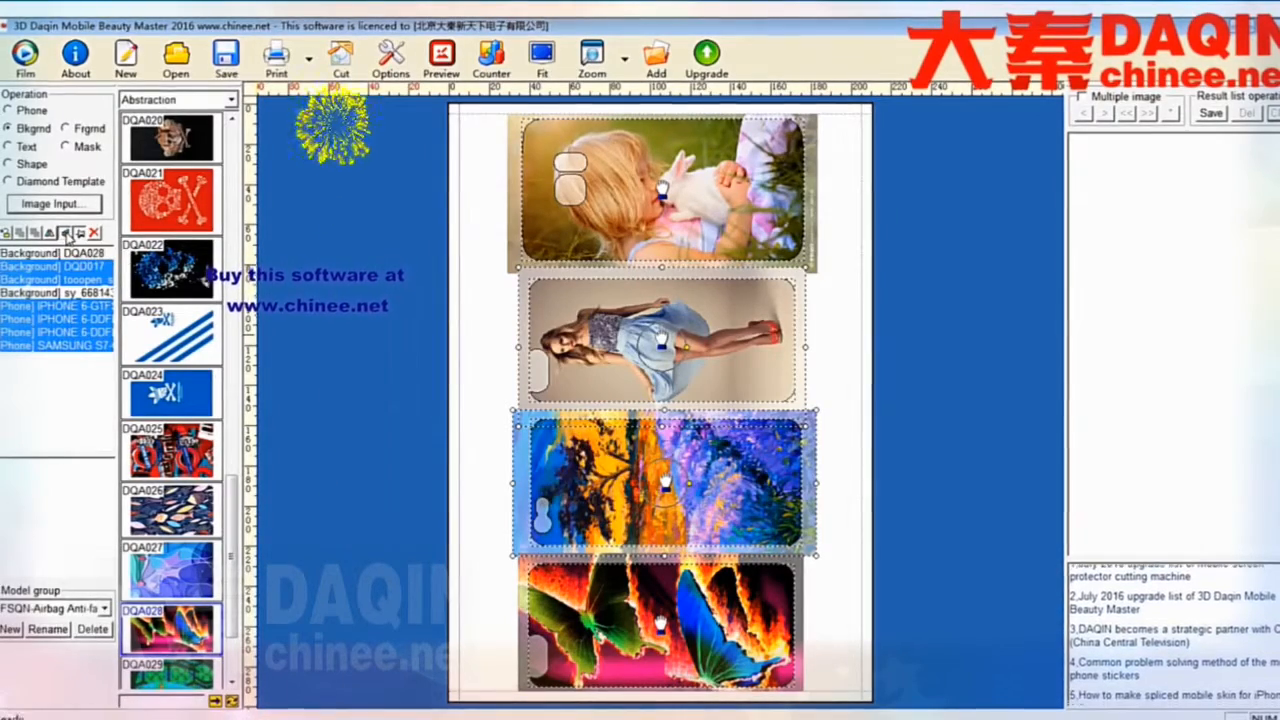
pyautogui.click(67, 232)
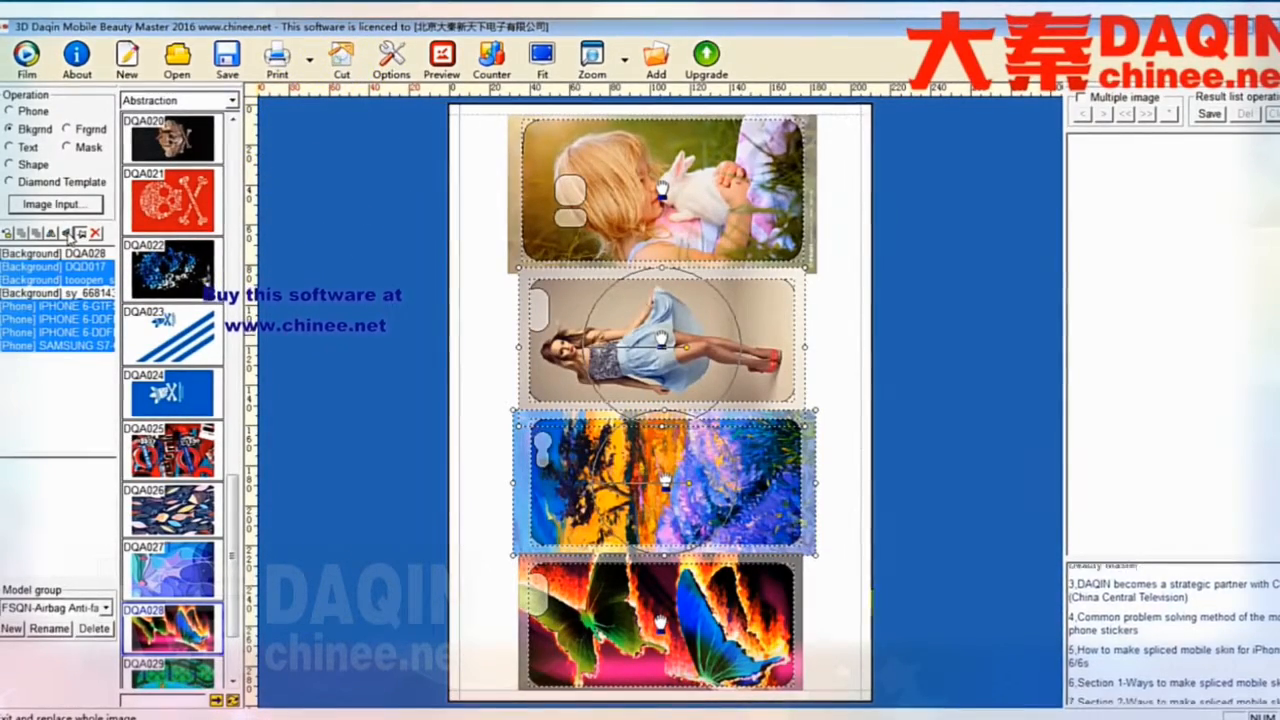
pyautogui.click(464, 359)
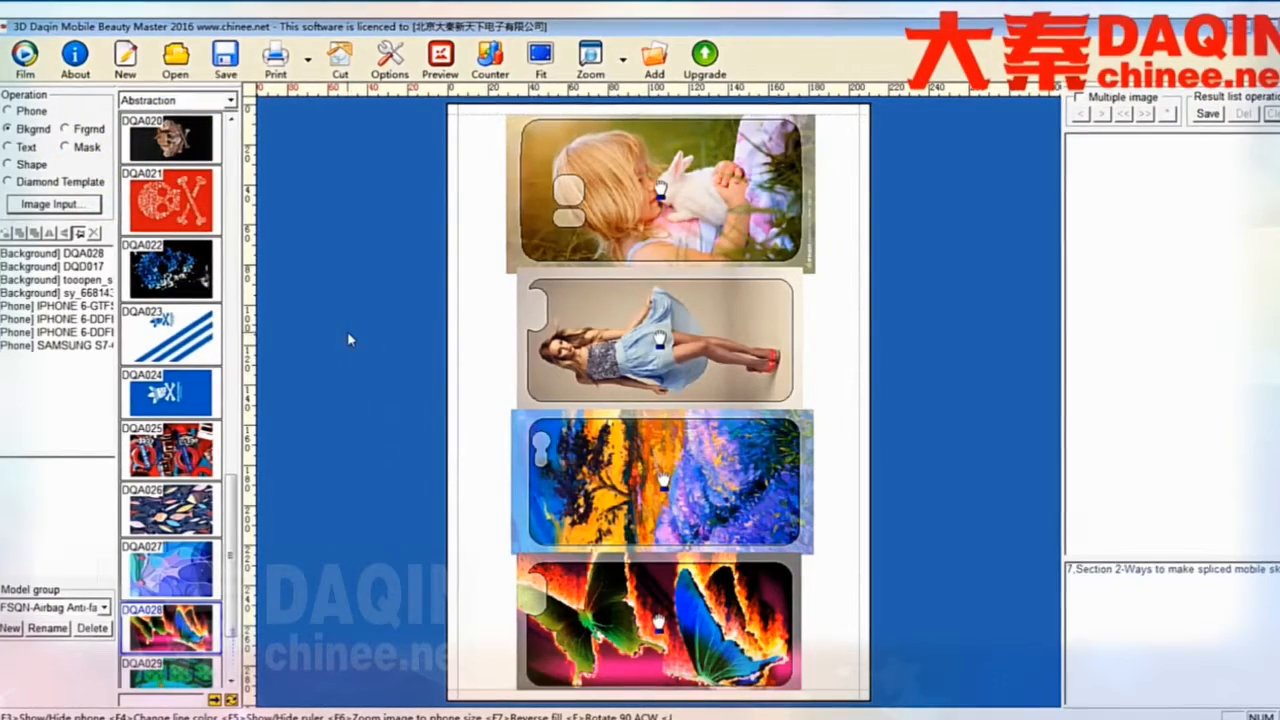
pyautogui.click(276, 55)
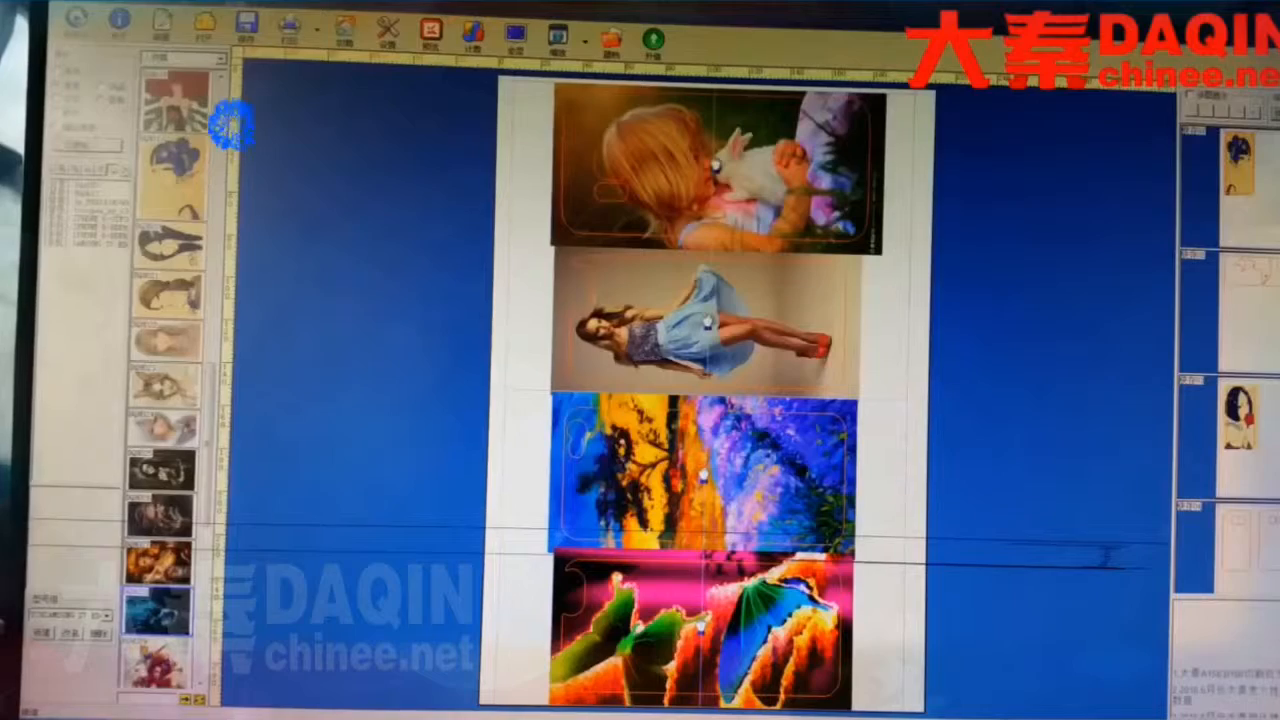